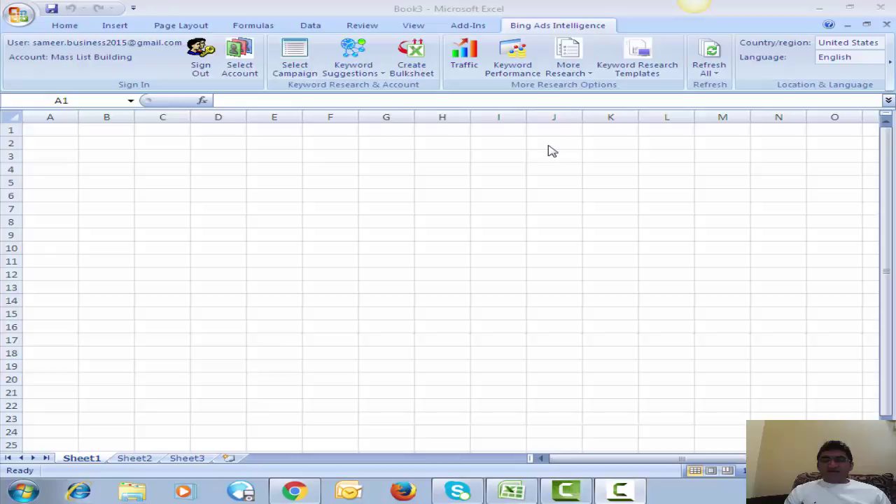
# Step: Enter the seed keywords 'car insurance' in A1 and 'auto insurance' in A2
pyautogui.click(41, 129)
pyautogui.write('car')
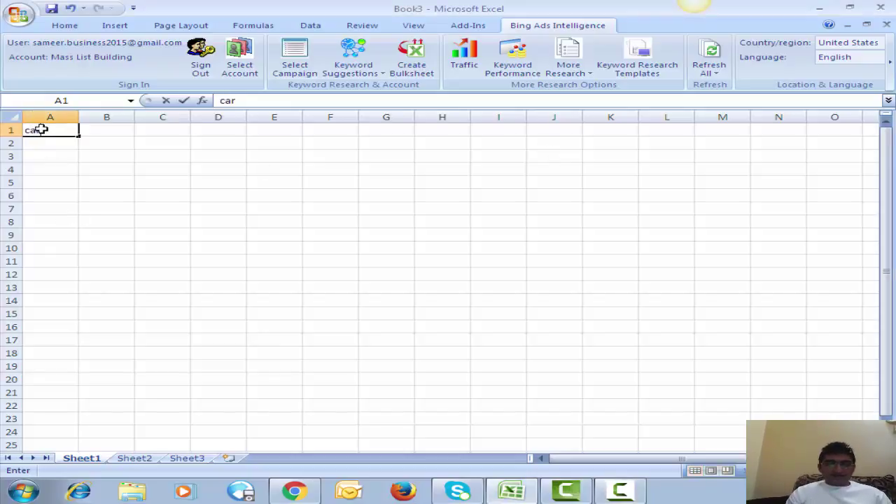
pyautogui.write(' insuran')
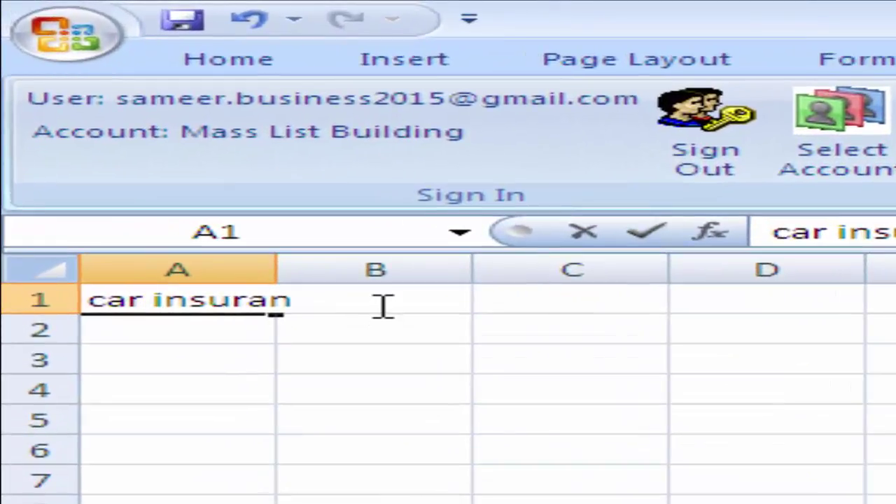
pyautogui.write('ce')
pyautogui.press('Return')
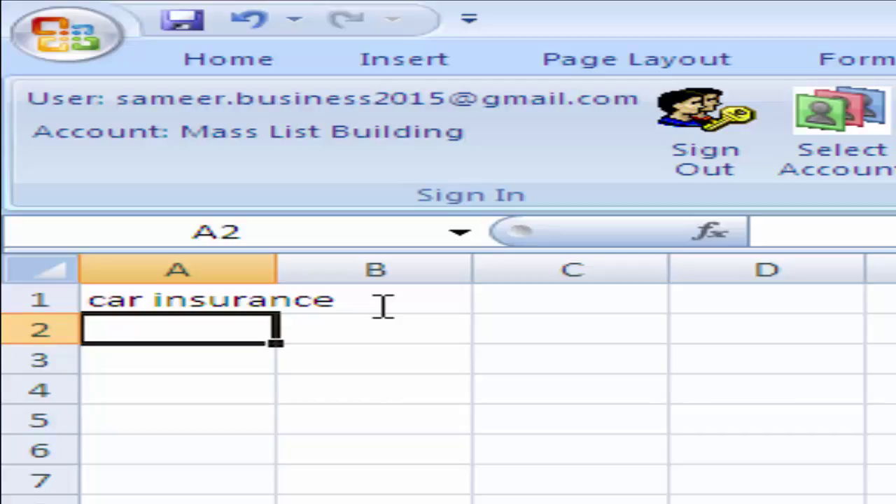
pyautogui.write('auto ')
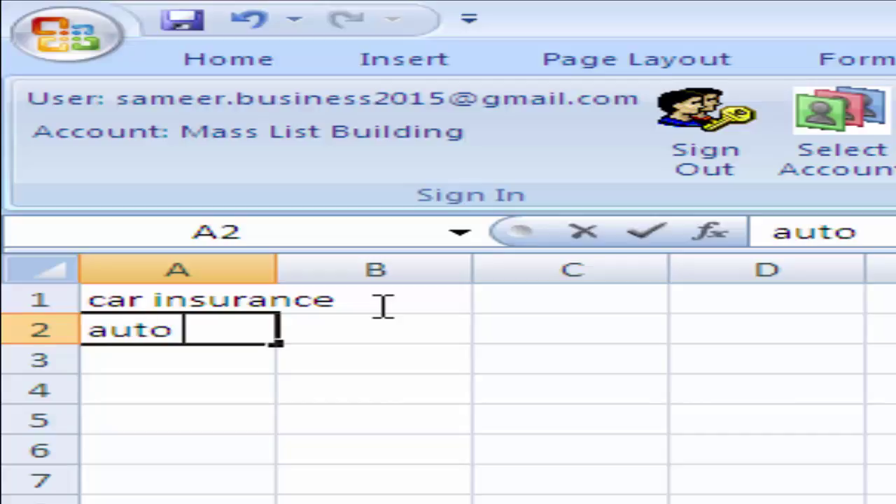
pyautogui.write('insu')
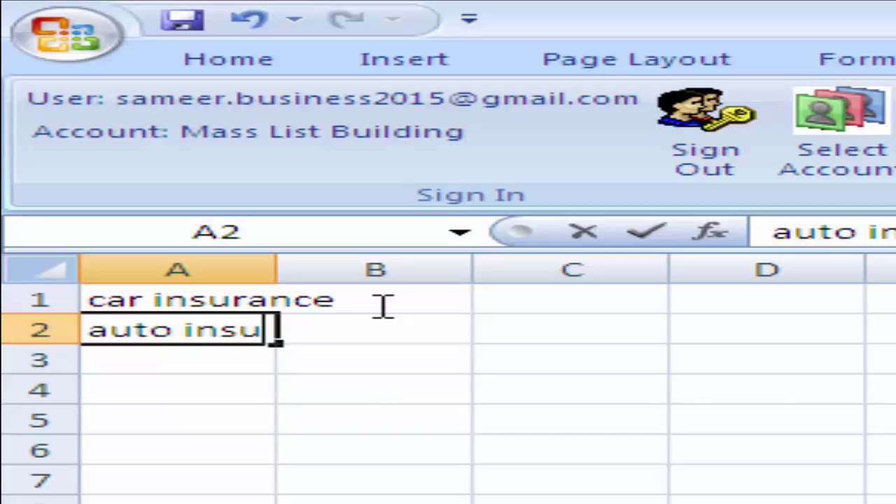
pyautogui.write('rance')
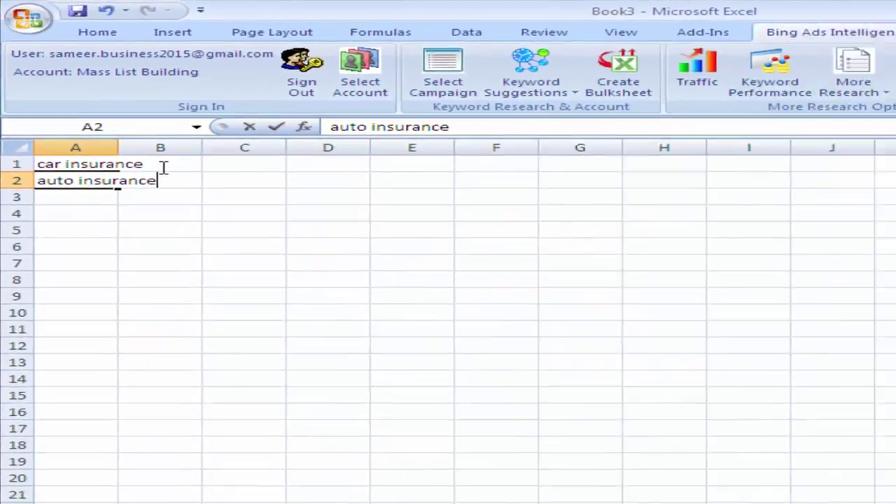
pyautogui.click(99, 173)
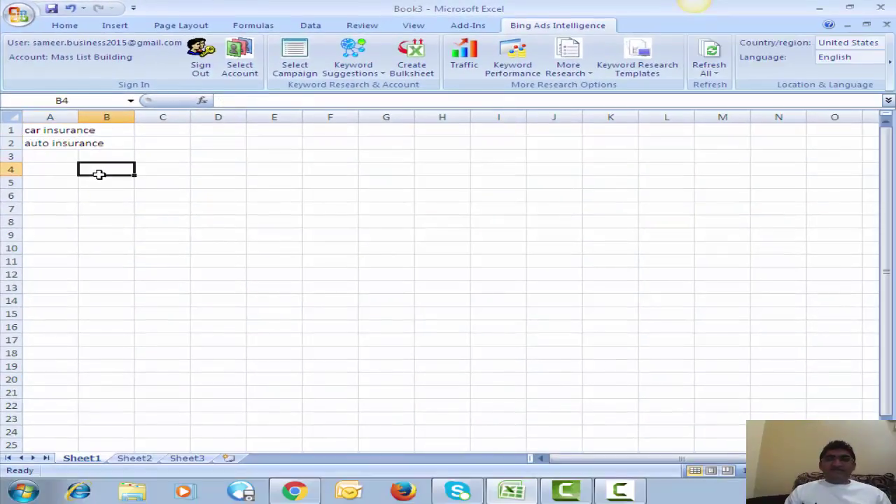
# Step: Run an Associated Keywords search from A1 with the maximum number of keywords set to 100
pyautogui.click(55, 131)
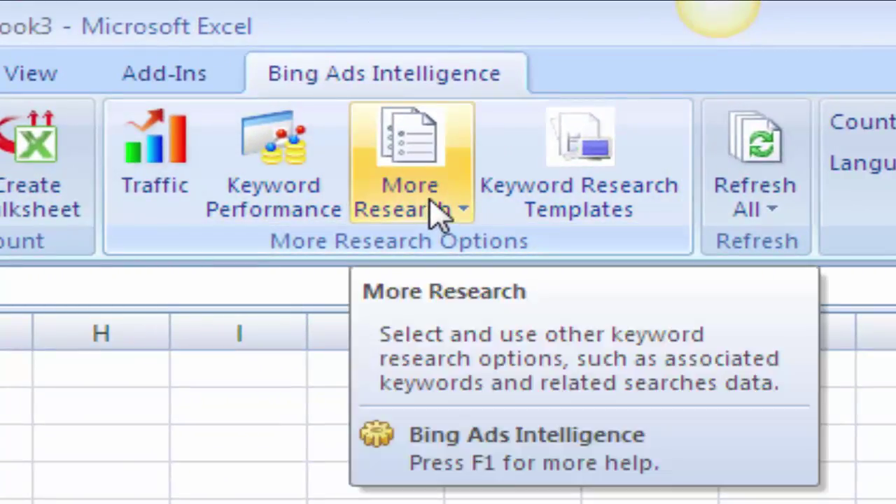
pyautogui.click(438, 214)
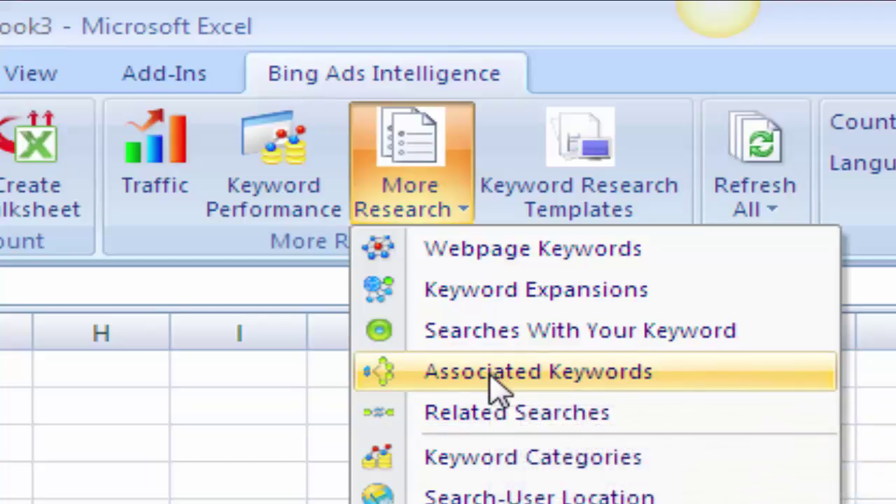
pyautogui.click(491, 379)
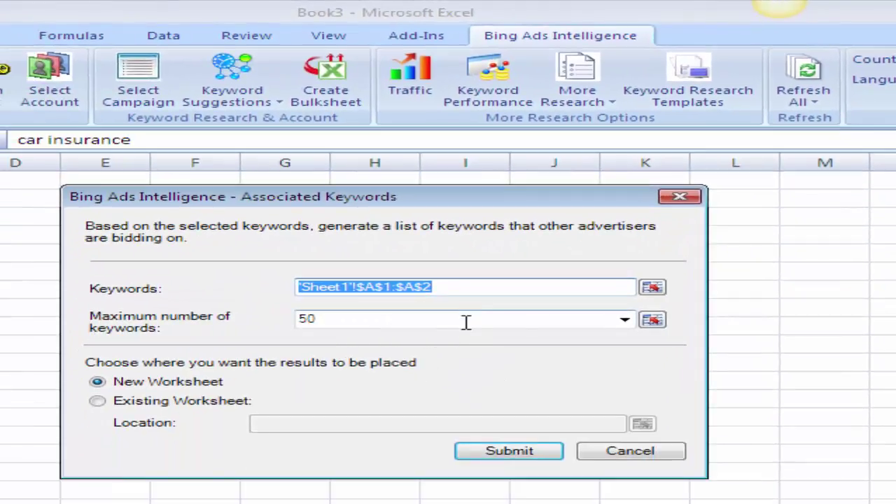
pyautogui.click(465, 322)
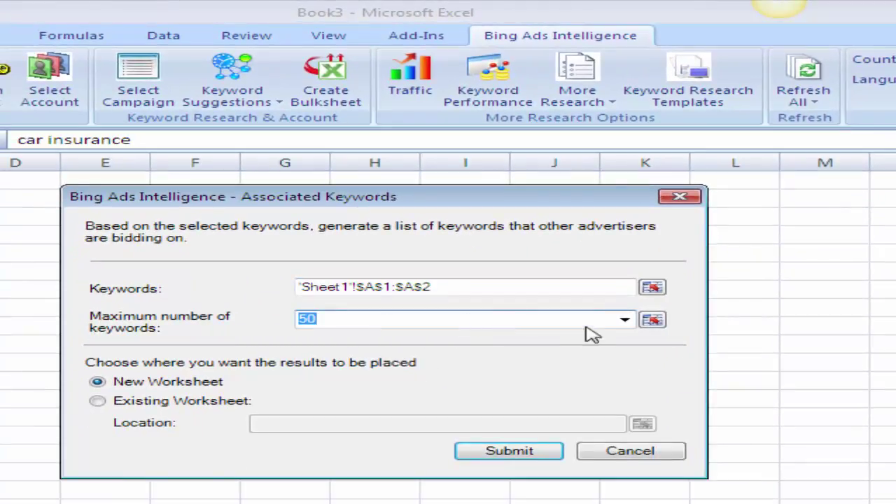
pyautogui.click(624, 320)
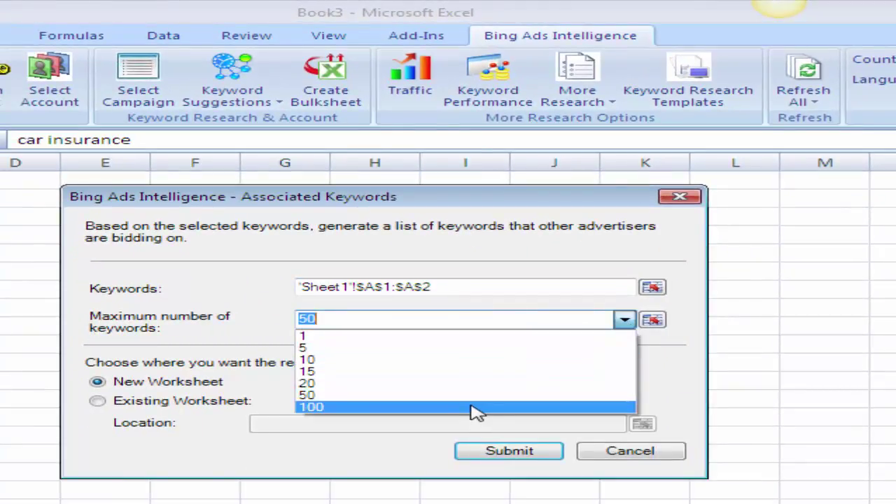
pyautogui.click(473, 407)
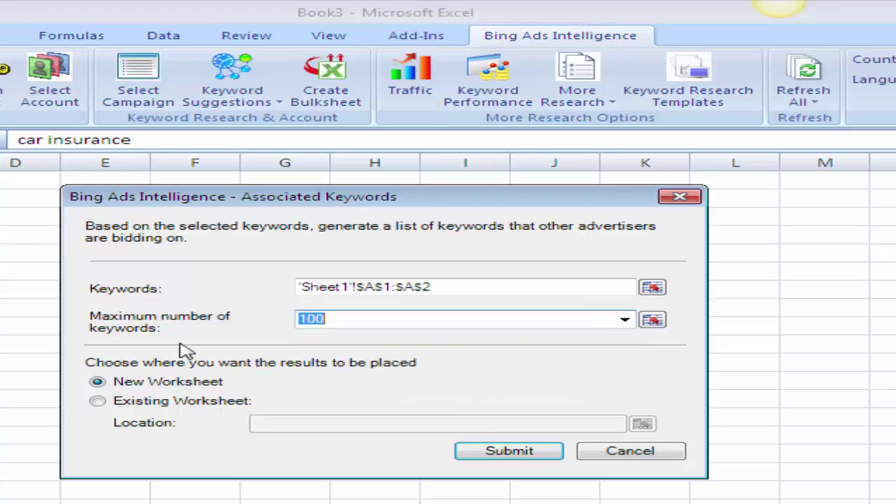
pyautogui.click(541, 451)
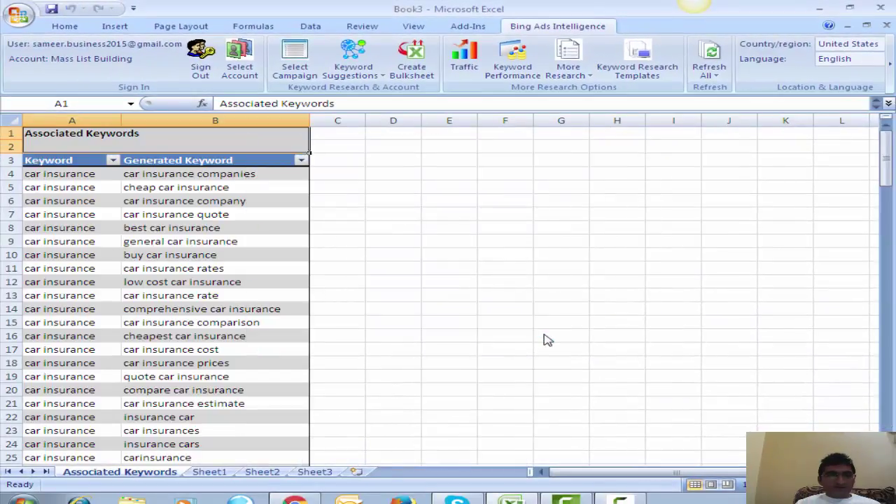
# Step: Browse the Generated Keyword column from B4 down to the auto insurance variants and back to B4
pyautogui.click(263, 176)
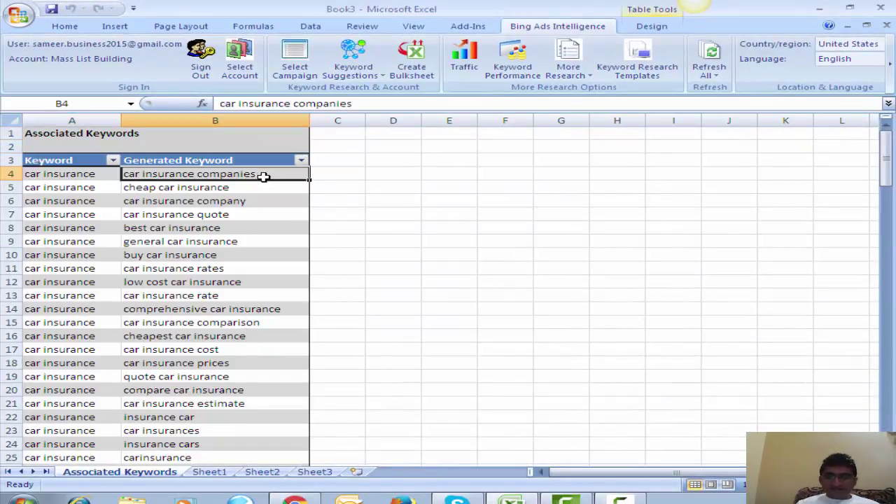
pyautogui.hotkey('shift', 'Down')
pyautogui.press('Down')
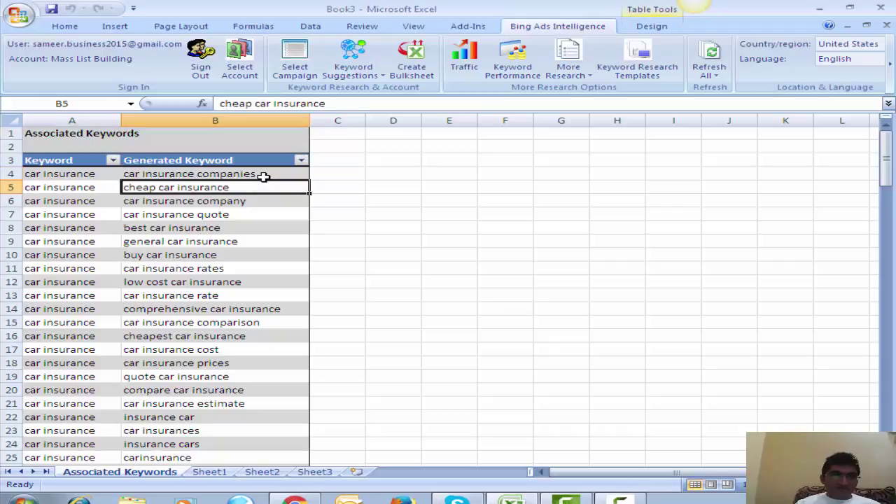
pyautogui.press('Down')
pyautogui.press('Down')
pyautogui.press('Down')
pyautogui.press('Down')
pyautogui.press('Down')
pyautogui.press('Down')
pyautogui.press('Down')
pyautogui.press('Down')
pyautogui.press('Down')
pyautogui.press('Down')
pyautogui.press('Down')
pyautogui.press('Down')
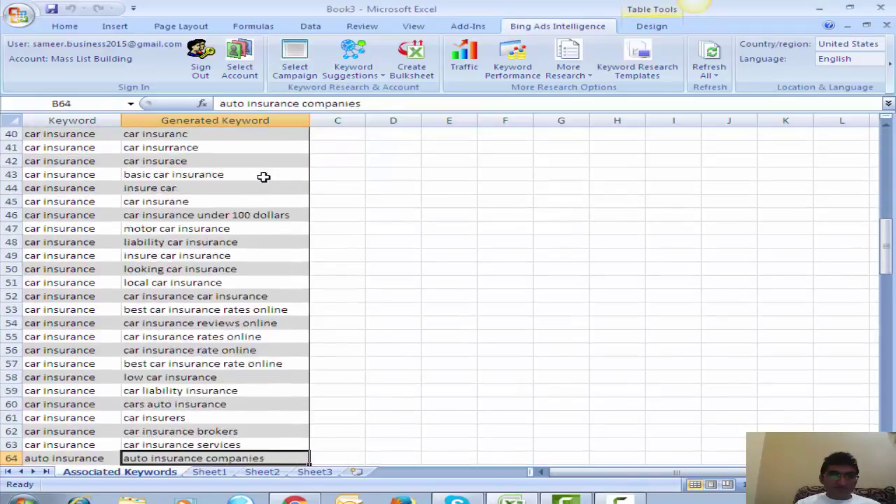
pyautogui.press('Down')
pyautogui.press('Down')
pyautogui.press('Down')
pyautogui.press('Down')
pyautogui.press('Down')
pyautogui.press('Down')
pyautogui.press('Down')
pyautogui.press('Down')
pyautogui.press('Down')
pyautogui.press('Down')
pyautogui.press('Down')
pyautogui.press('Down')
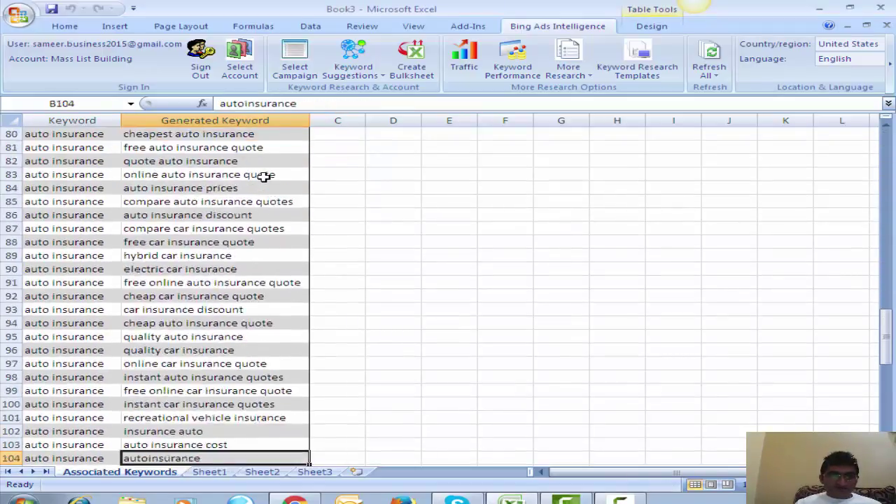
pyautogui.press('Down')
pyautogui.press('Down')
pyautogui.press('Down')
pyautogui.press('Down')
pyautogui.press('Down')
pyautogui.press('Down')
pyautogui.press('Down')
pyautogui.press('Down')
pyautogui.press('Down')
pyautogui.press('Down')
pyautogui.press('Down')
pyautogui.press('Down')
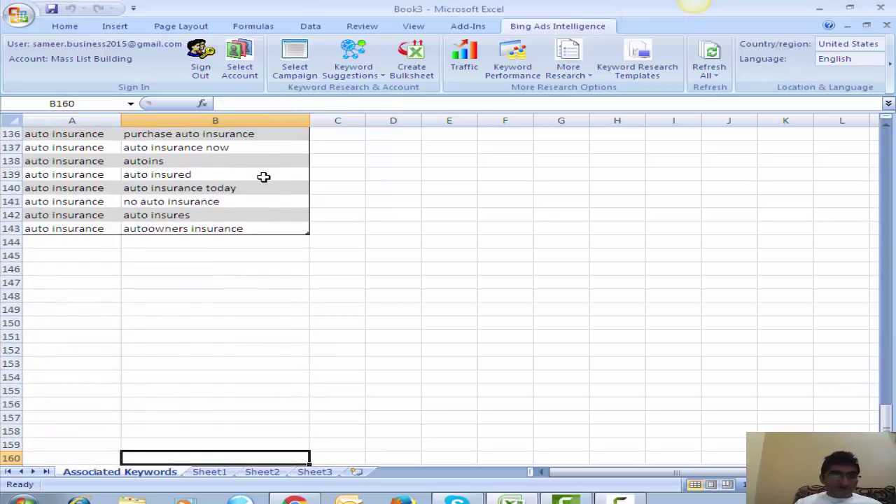
pyautogui.press('Up')
pyautogui.press('Up')
pyautogui.press('Up')
pyautogui.press('Up')
pyautogui.press('Up')
pyautogui.press('Up')
pyautogui.press('Up')
pyautogui.press('Down')
pyautogui.press('Down')
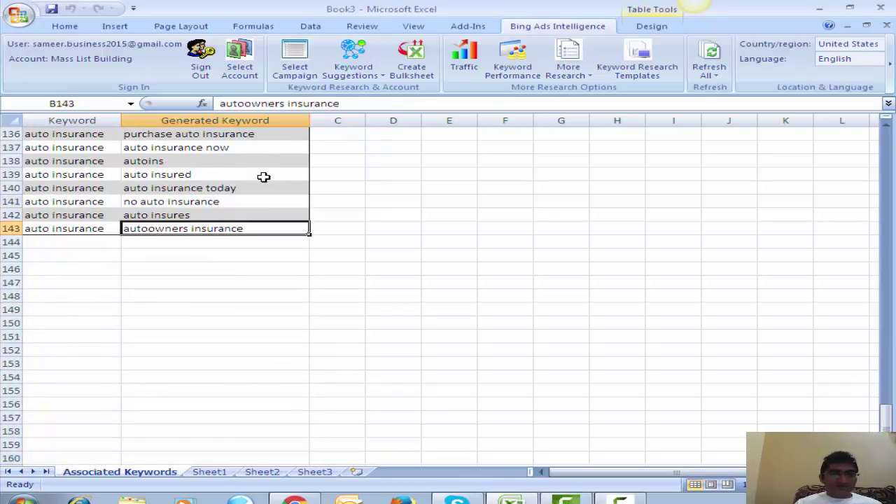
pyautogui.press('Up')
pyautogui.press('Up')
pyautogui.press('Up')
pyautogui.press('Up')
pyautogui.press('Up')
pyautogui.press('Up')
pyautogui.press('Up')
pyautogui.press('Up')
pyautogui.press('Up')
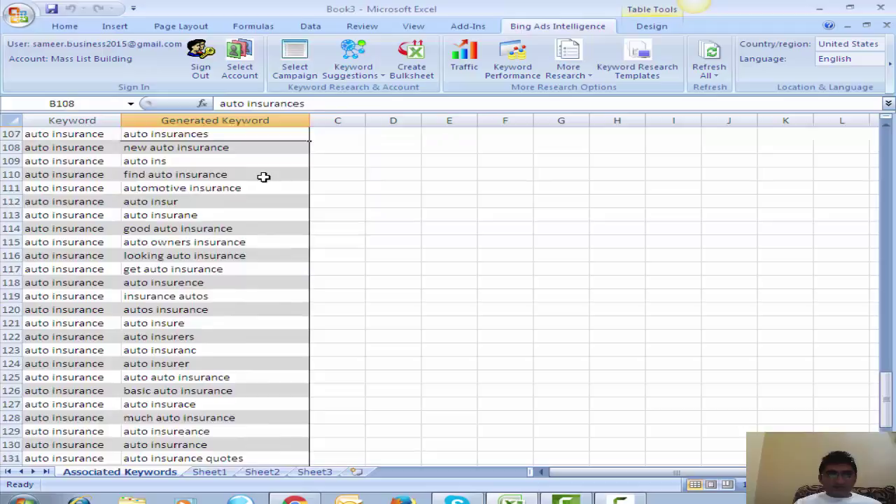
pyautogui.press('Up')
pyautogui.press('Up')
pyautogui.press('Up')
pyautogui.press('Up')
pyautogui.press('Up')
pyautogui.press('Up')
pyautogui.press('Up')
pyautogui.press('Up')
pyautogui.press('Up')
pyautogui.press('Up')
pyautogui.press('Up')
pyautogui.press('Up')
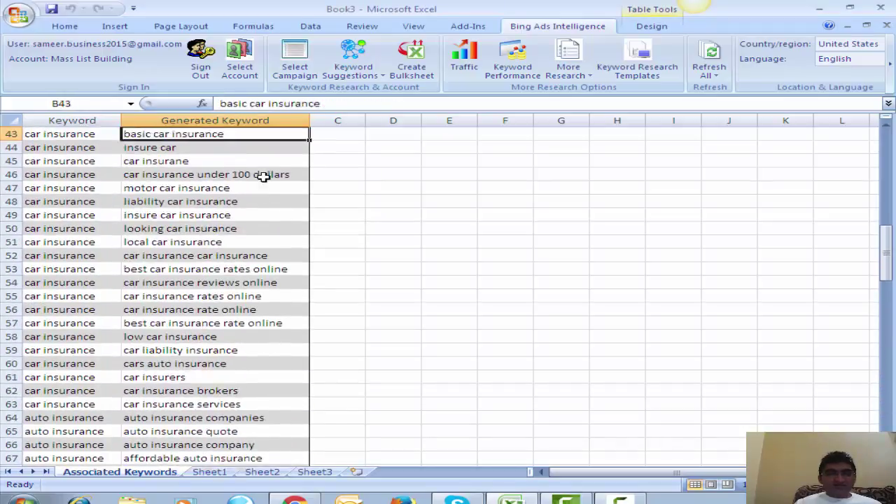
pyautogui.press('Up')
pyautogui.press('Up')
pyautogui.press('Up')
pyautogui.press('Up')
pyautogui.press('Up')
pyautogui.press('Up')
pyautogui.press('Up')
pyautogui.press('Up')
pyautogui.press('Up')
pyautogui.press('Down')
pyautogui.press('Down')
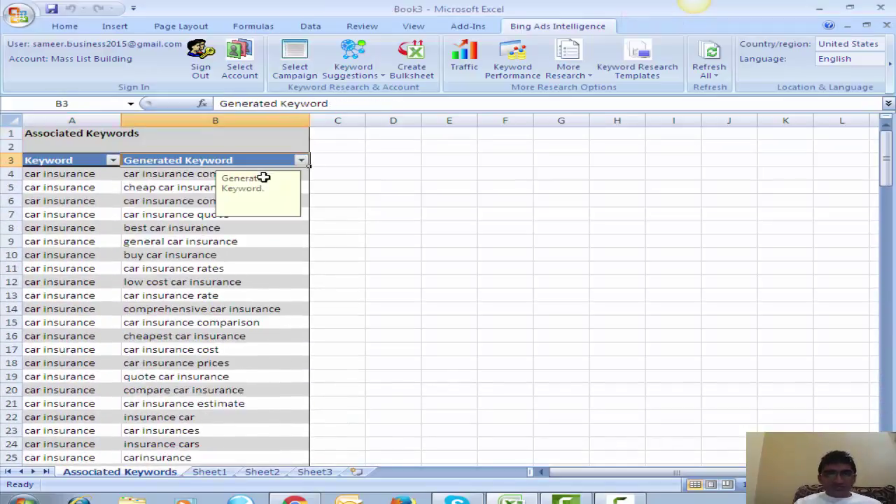
pyautogui.click(393, 208)
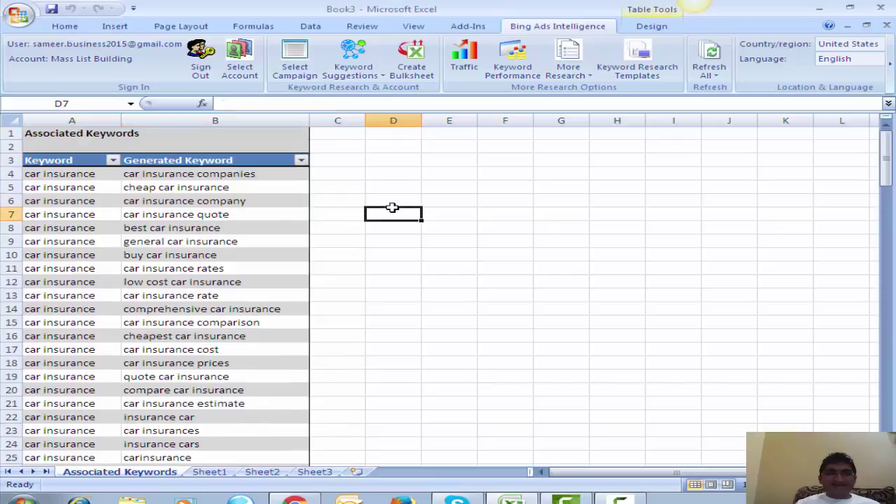
pyautogui.click(277, 173)
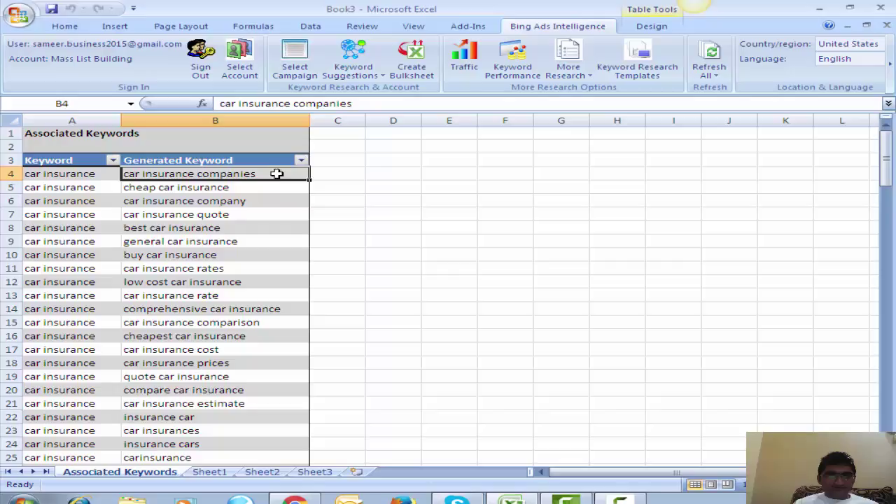
# Step: Get Keyword Performance for the keywords in B4:B135 with Exact, Phrase and Broad match types
pyautogui.moveTo(278, 174)
pyautogui.mouseDown()
pyautogui.moveTo(280, 448)
pyautogui.moveTo(308, 462)
pyautogui.mouseUp()
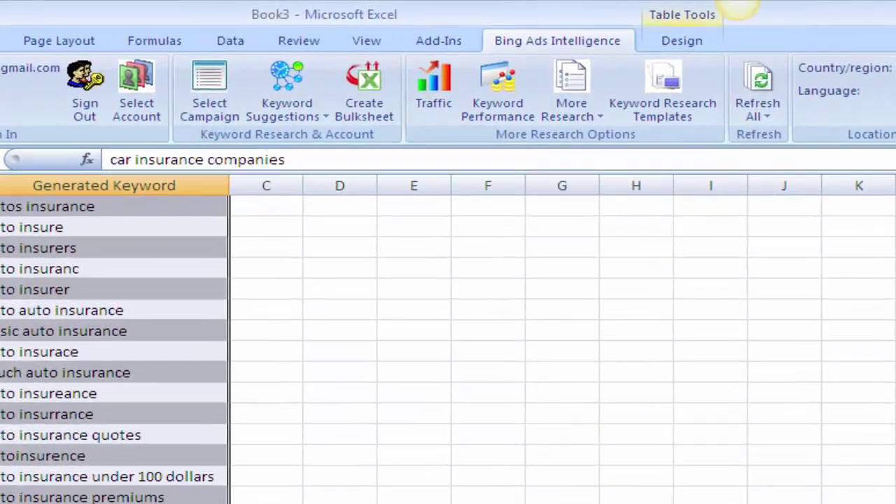
pyautogui.click(510, 112)
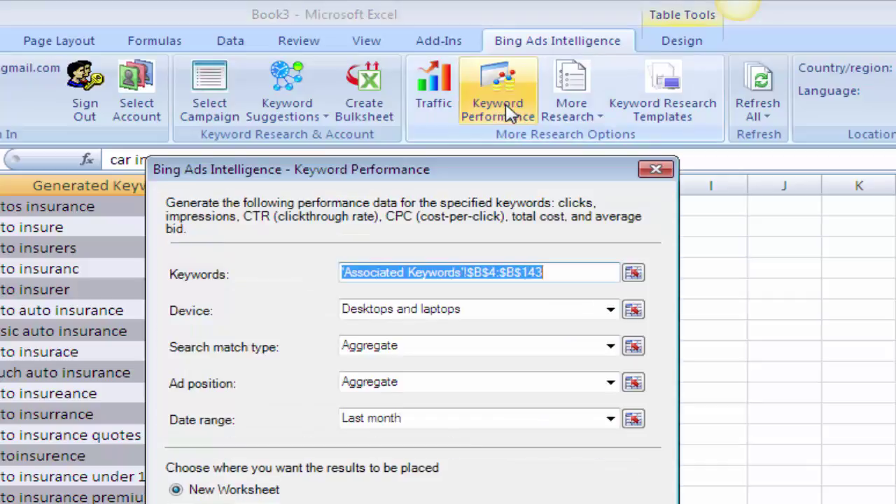
pyautogui.click(611, 346)
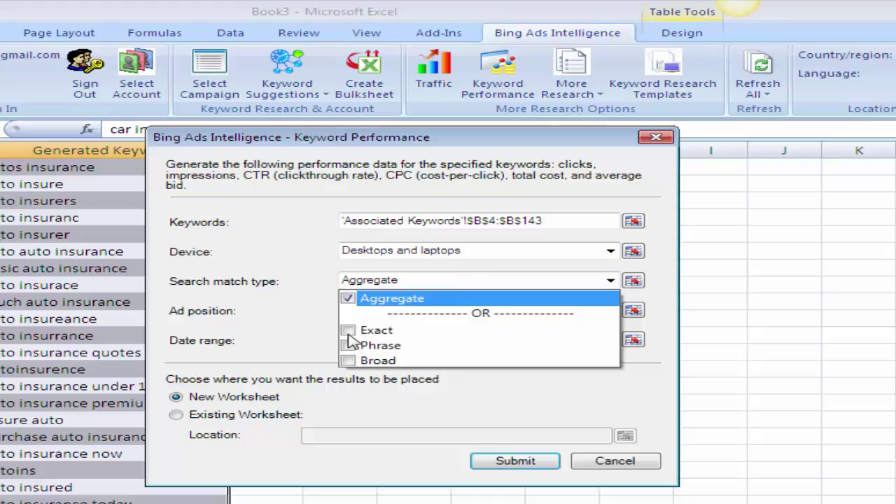
pyautogui.click(349, 330)
pyautogui.click(348, 346)
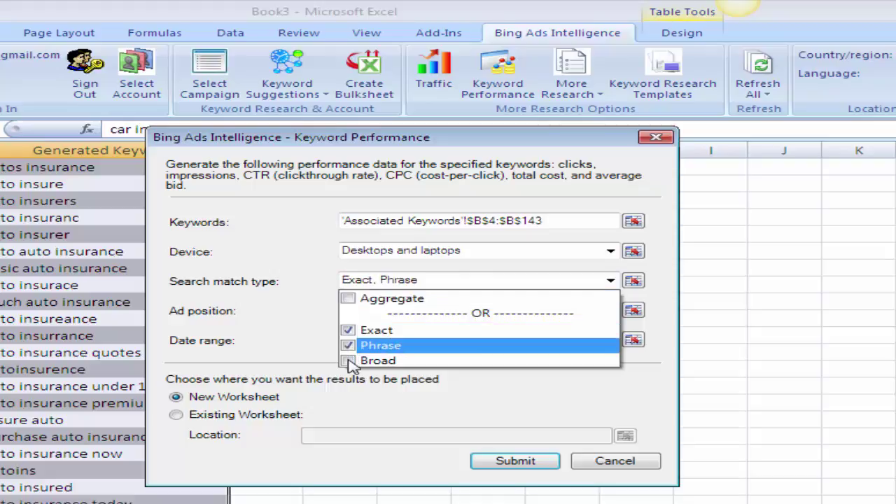
pyautogui.click(349, 361)
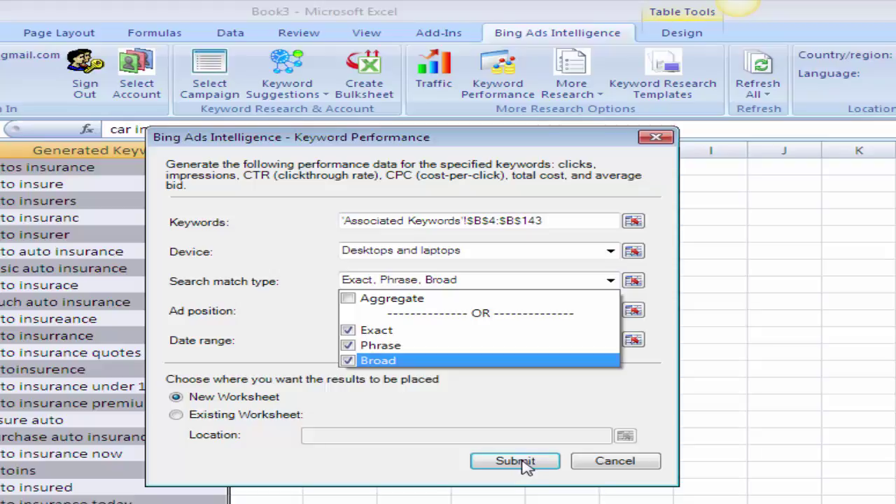
pyautogui.click(526, 465)
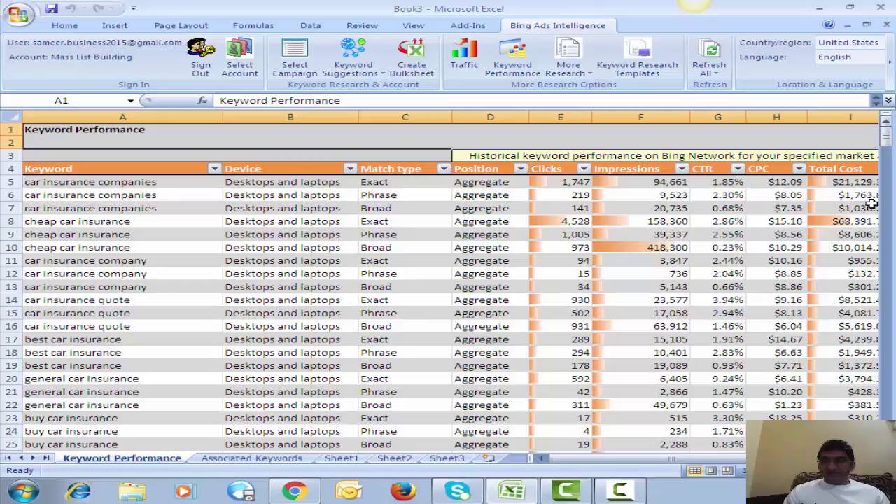
# Step: Sort the Clicks column largest to smallest using its AutoFilter dropdown
pyautogui.moveTo(891, 140); pyautogui.dragTo(886, 143)
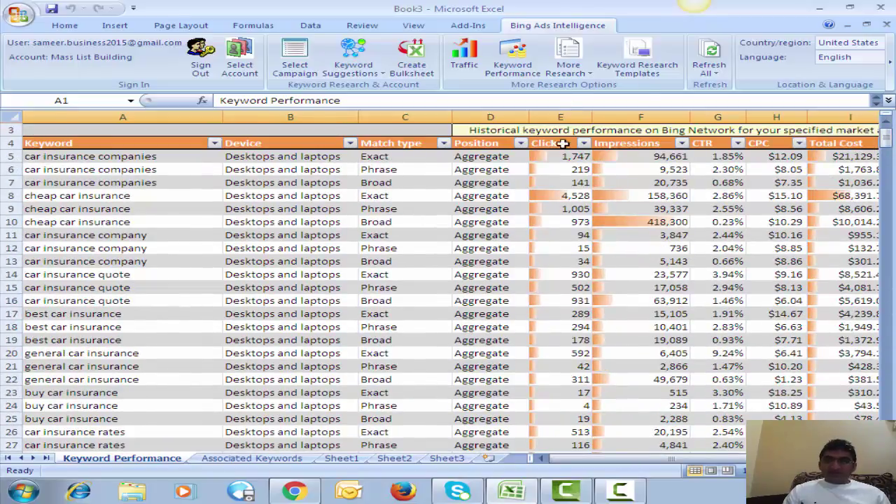
pyautogui.click(583, 144)
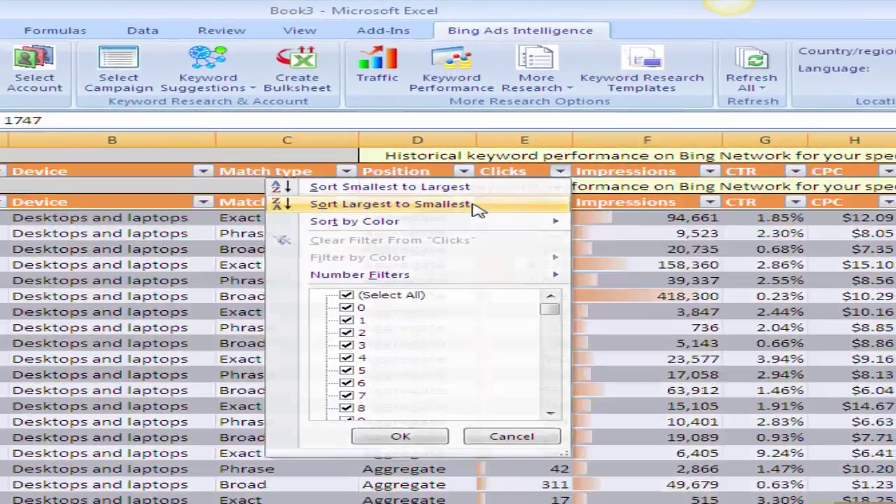
pyautogui.click(453, 219)
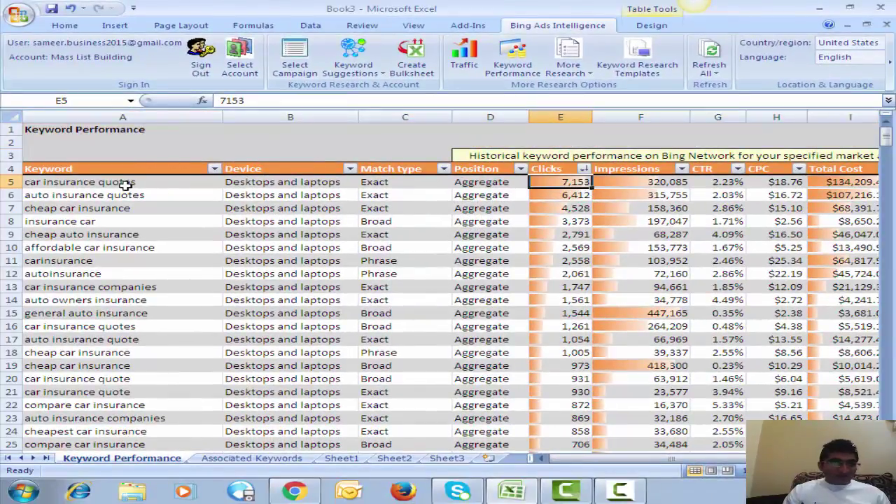
pyautogui.click(126, 183)
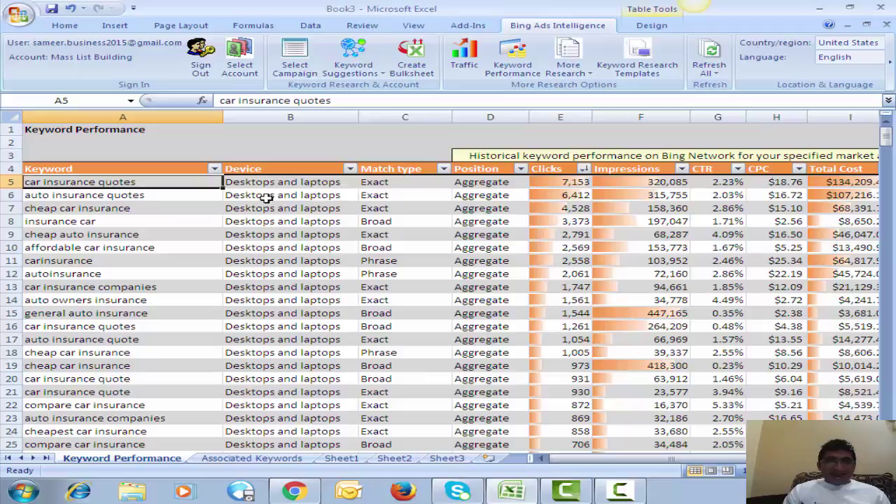
pyautogui.click(370, 182)
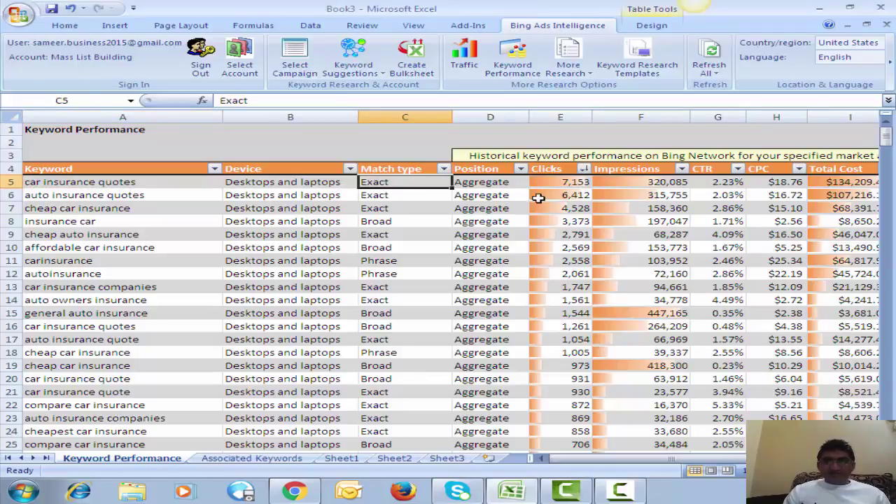
pyautogui.click(572, 181)
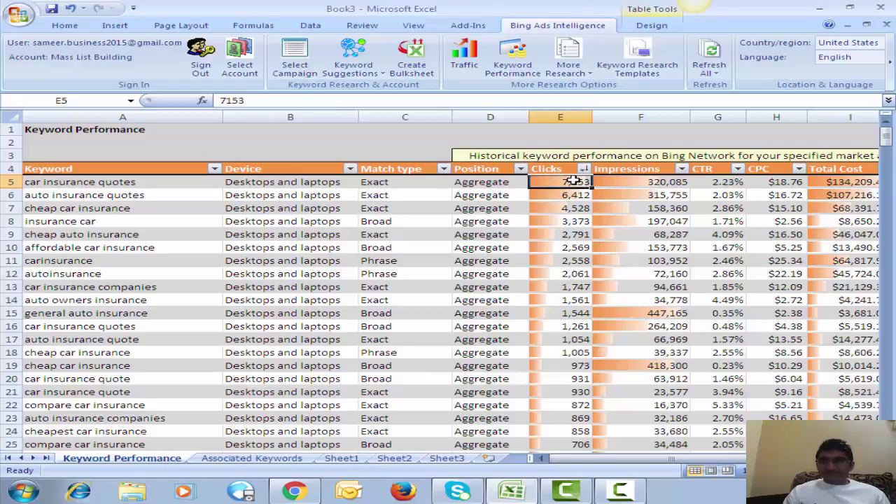
pyautogui.click(714, 184)
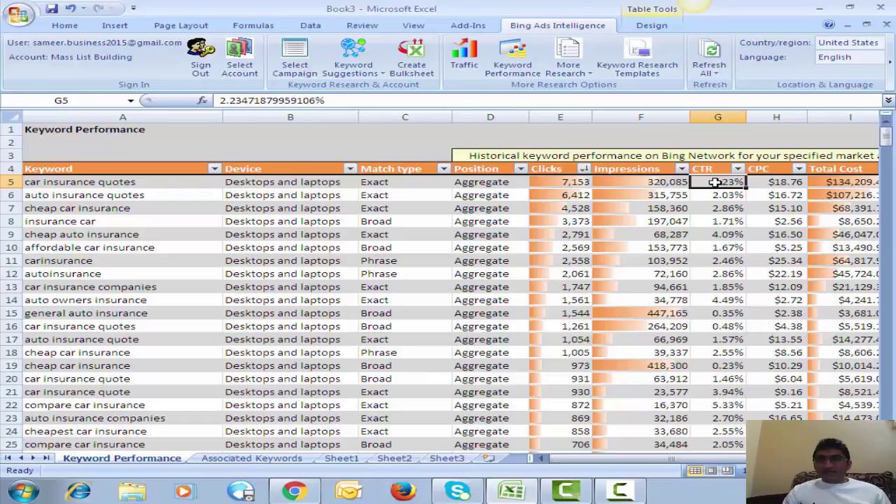
pyautogui.click(782, 184)
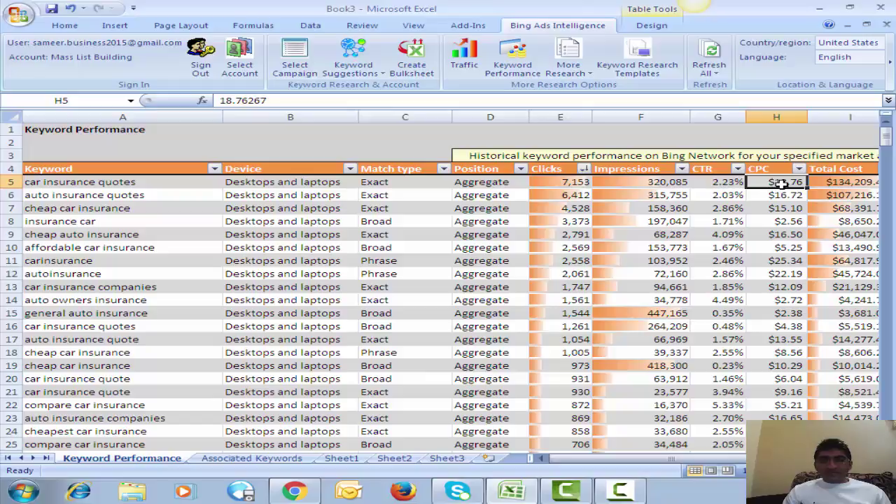
pyautogui.click(186, 185)
pyautogui.moveTo(186, 185); pyautogui.dragTo(184, 208)
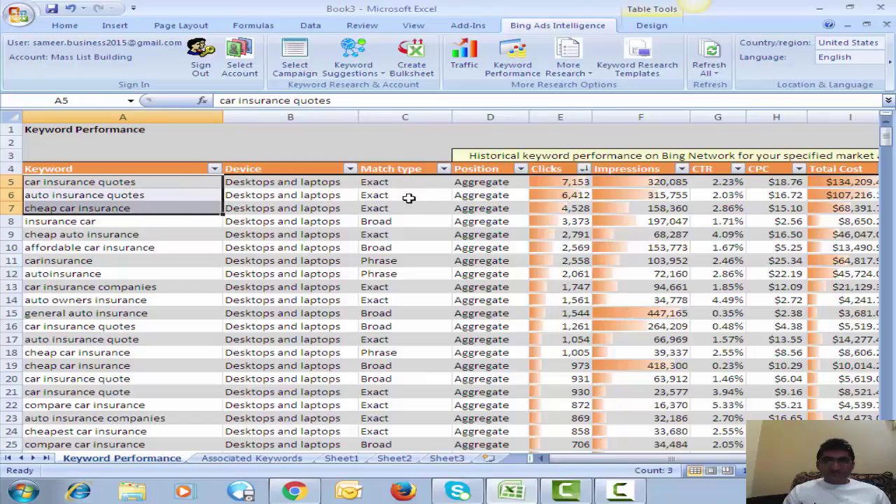
pyautogui.moveTo(574, 182); pyautogui.dragTo(579, 208)
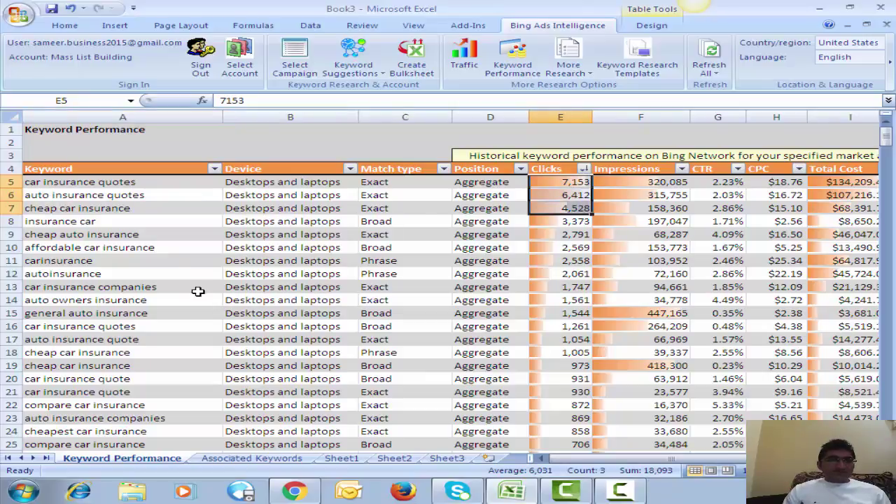
pyautogui.click(163, 246)
pyautogui.click(164, 234)
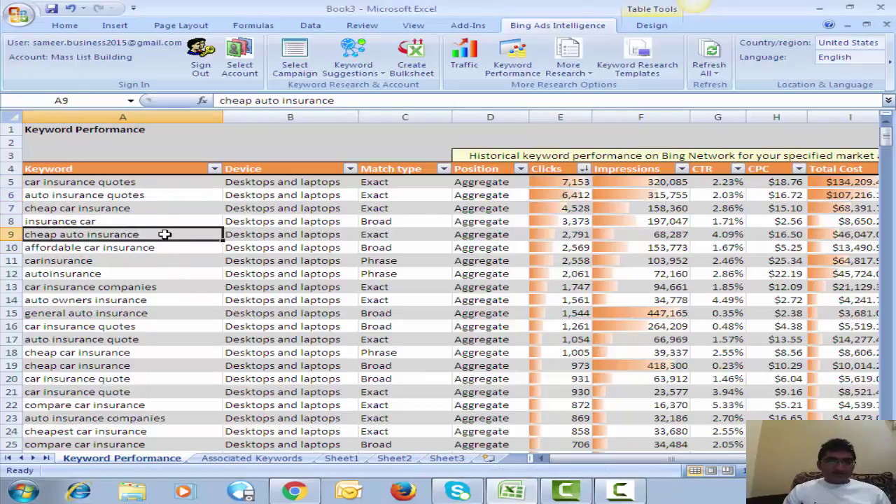
pyautogui.click(159, 221)
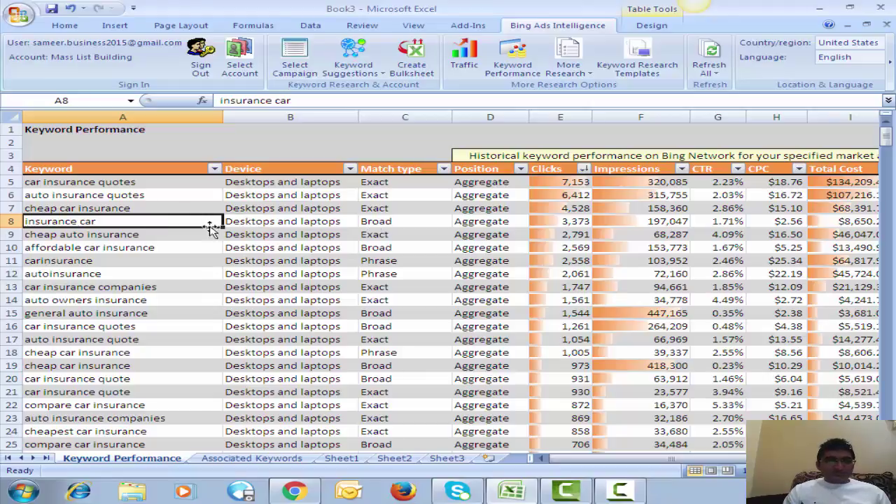
pyautogui.moveTo(209, 222); pyautogui.dragTo(211, 220)
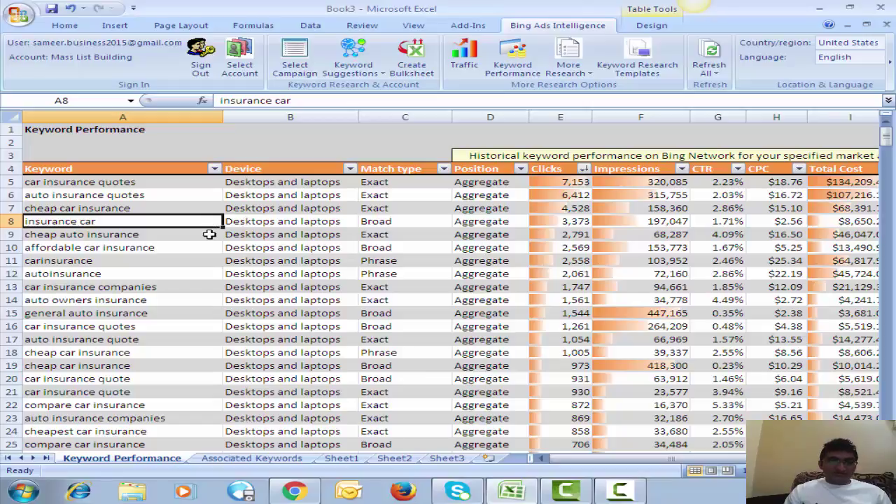
pyautogui.click(209, 234)
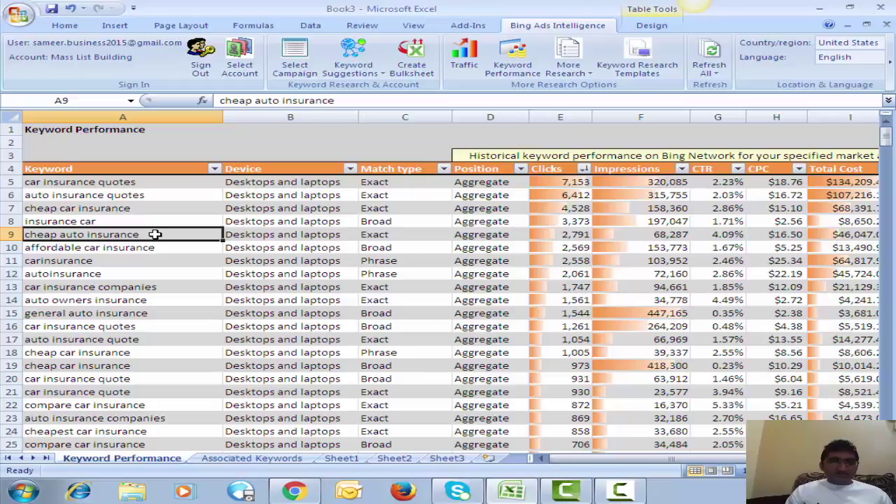
pyautogui.moveTo(155, 234); pyautogui.dragTo(412, 221)
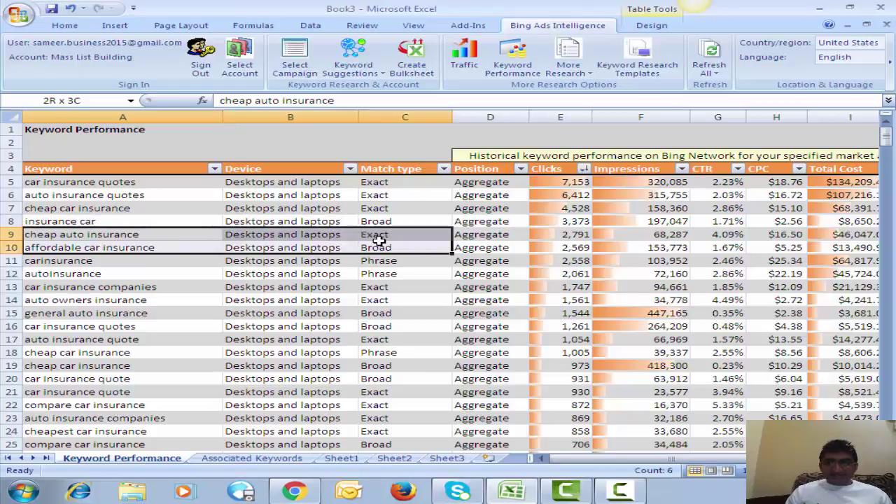
pyautogui.click(725, 234)
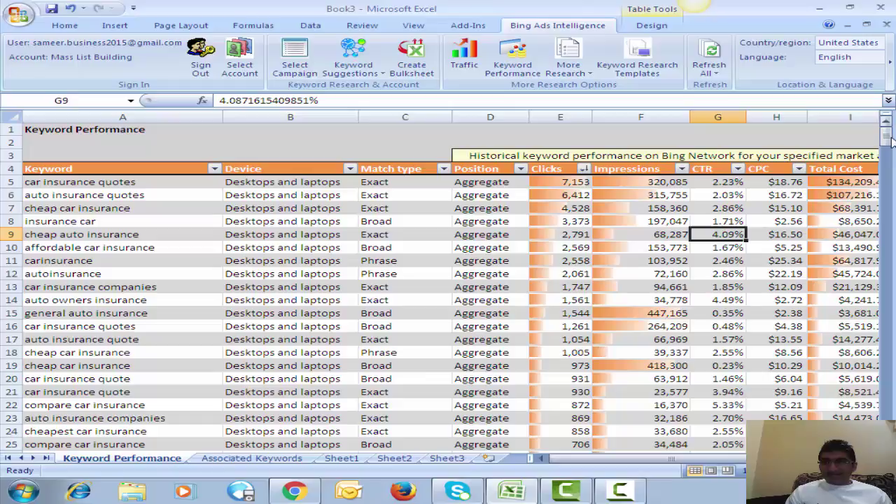
pyautogui.moveTo(888, 140); pyautogui.dragTo(894, 259)
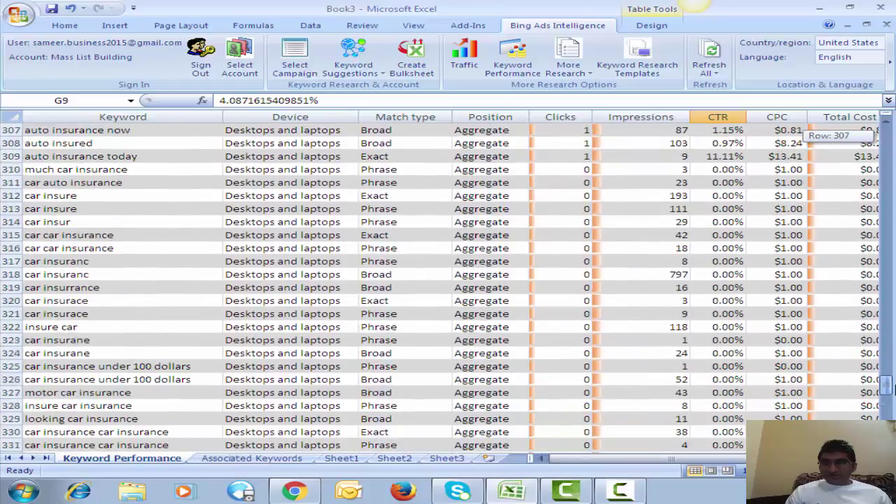
pyautogui.moveTo(893, 259)
pyautogui.mouseDown()
pyautogui.moveTo(893, 434)
pyautogui.moveTo(886, 133)
pyautogui.mouseUp()
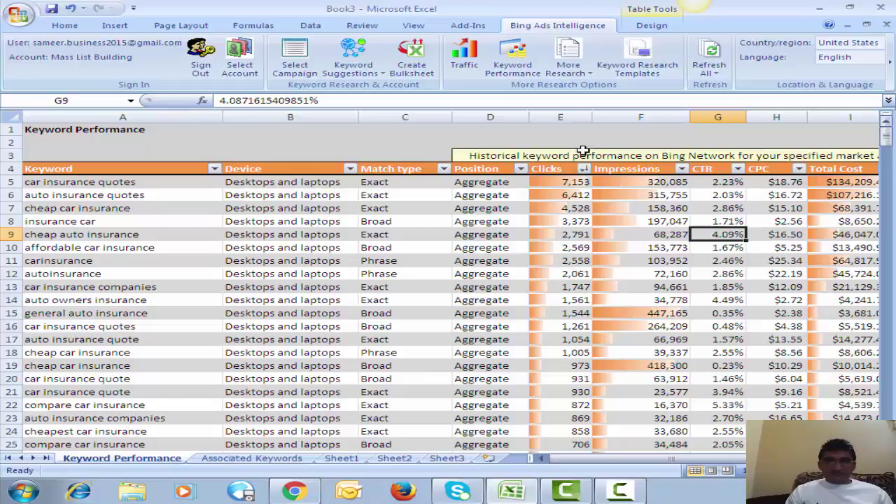
# Step: Create a new blank workbook
pyautogui.click(13, 15)
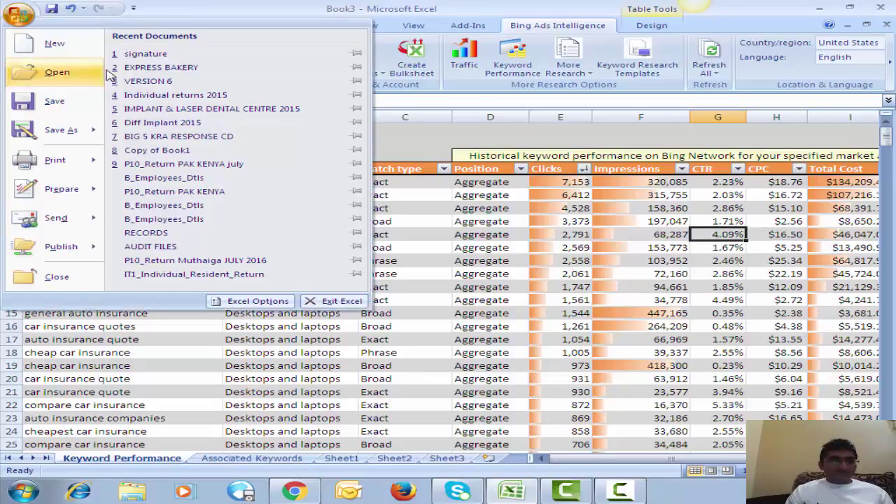
pyautogui.click(63, 47)
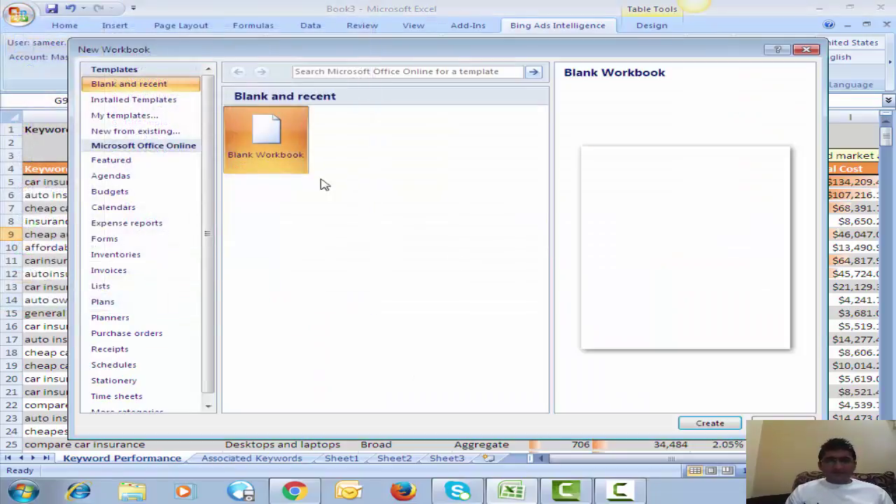
pyautogui.click(712, 423)
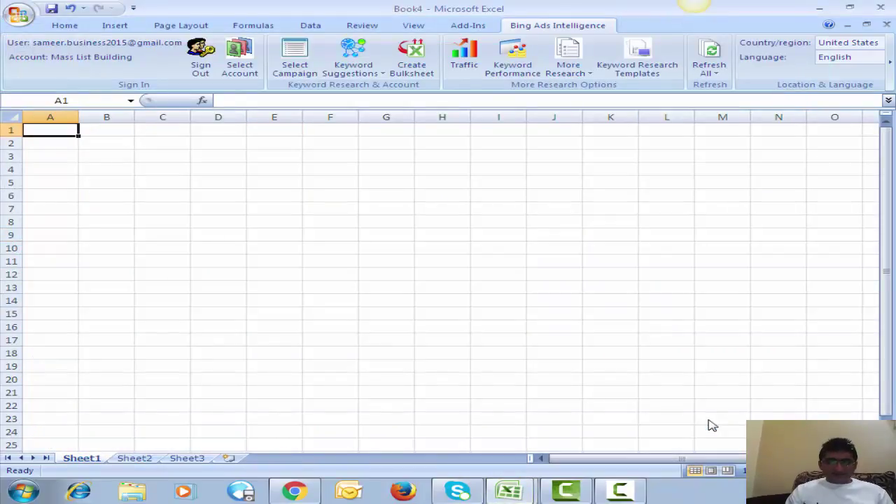
# Step: Enter 'lose weight' in cell A1 and reselect it
pyautogui.write('lo')
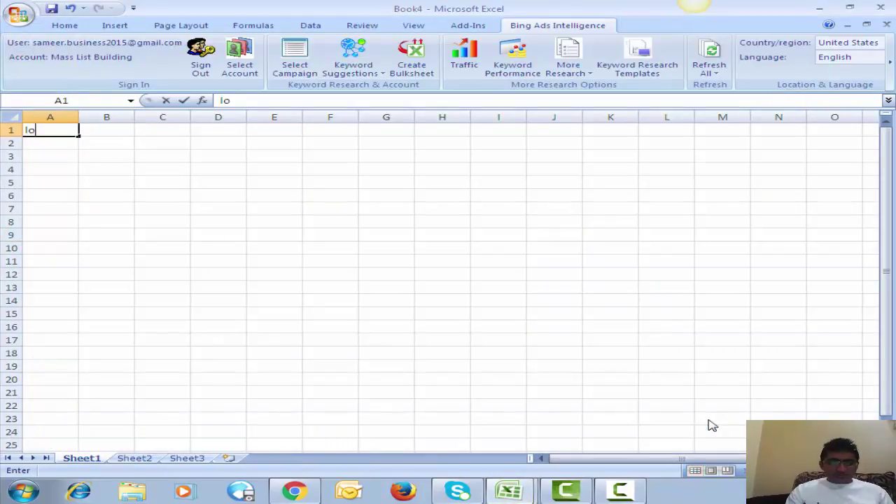
pyautogui.write('se weig')
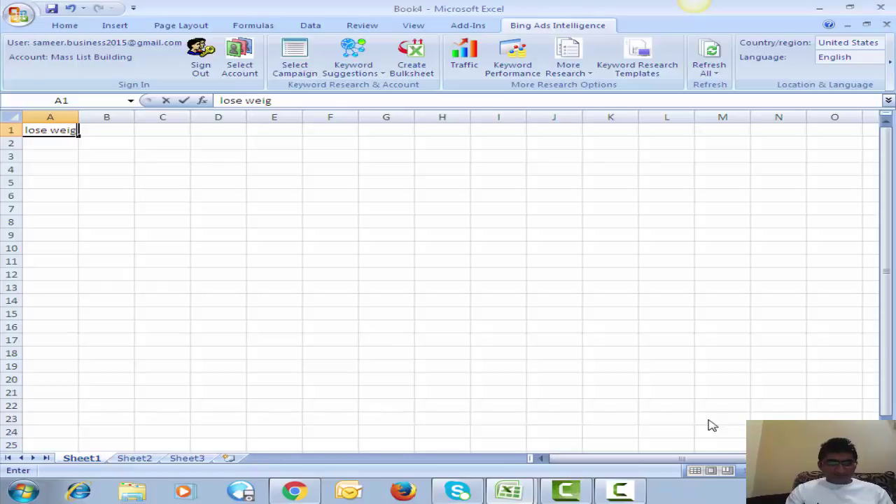
pyautogui.write('ht')
pyautogui.press('Return')
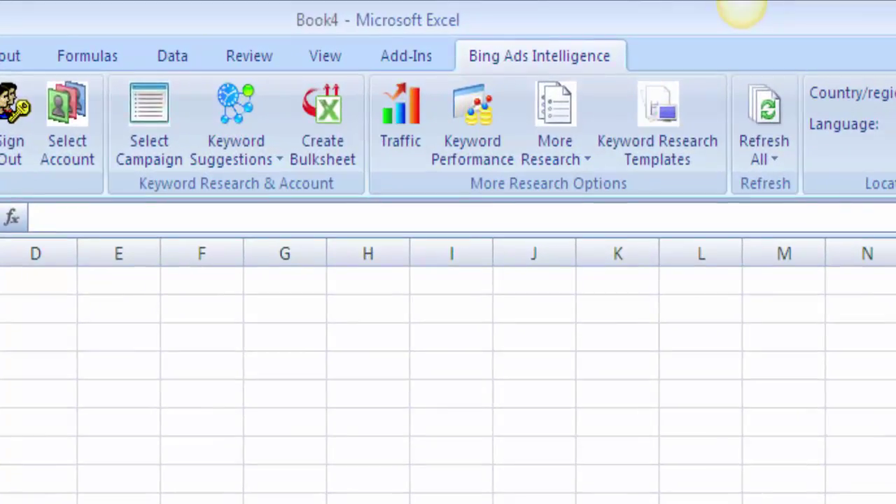
pyautogui.press('Up')
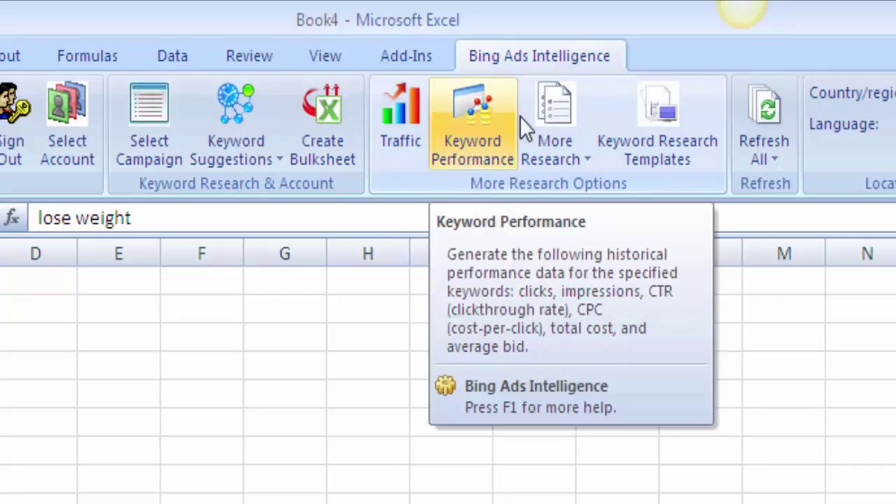
# Step: Run Associated Keywords for 'lose weight' with a maximum of 100 keywords
pyautogui.click(541, 116)
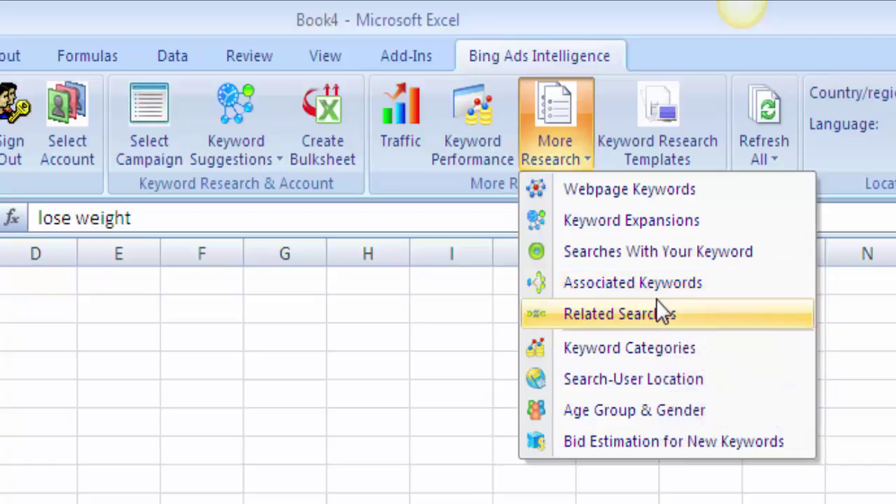
pyautogui.click(675, 287)
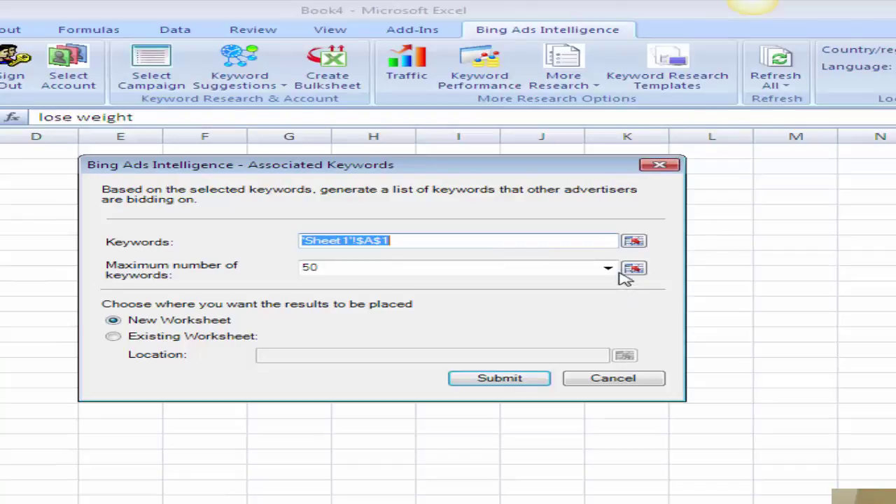
pyautogui.click(608, 275)
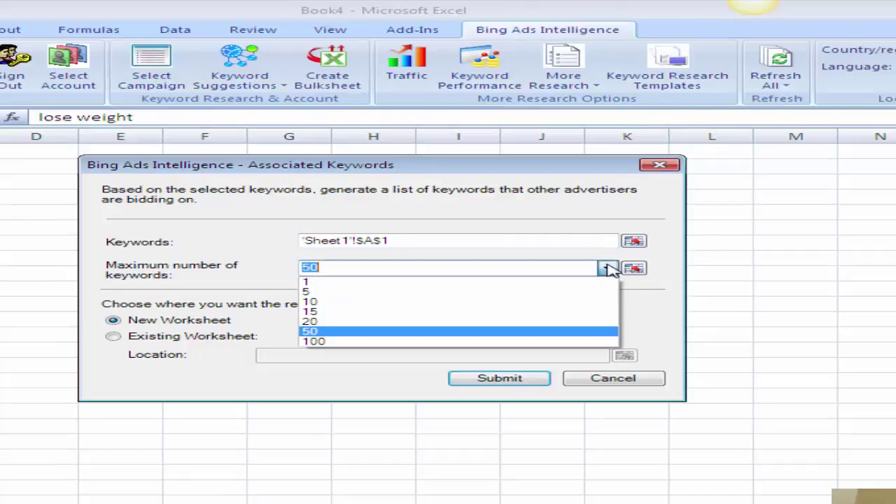
pyautogui.click(544, 341)
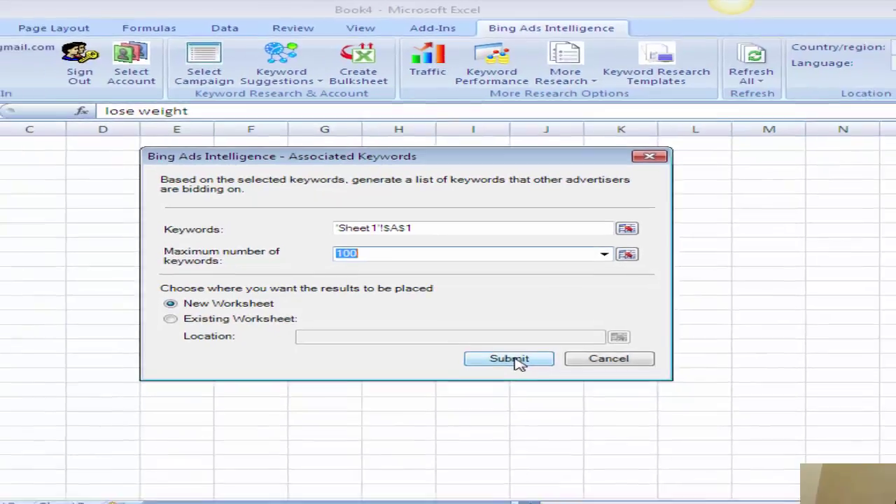
pyautogui.click(508, 379)
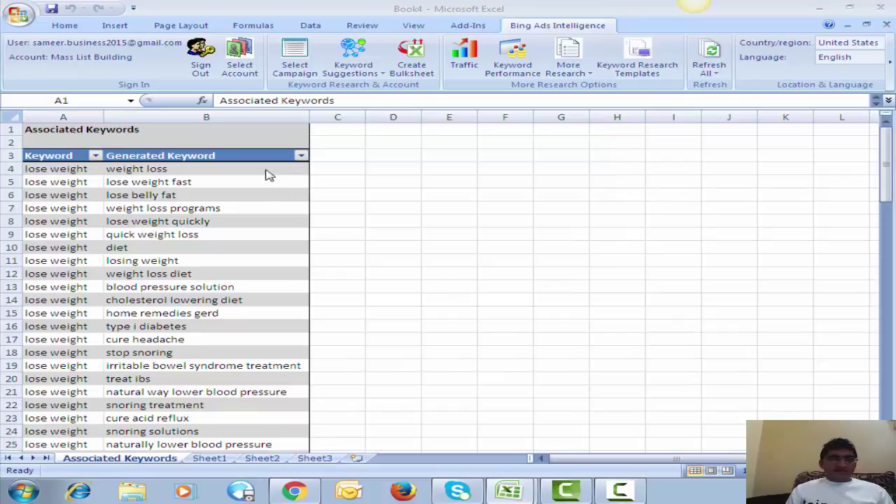
# Step: Select the 100 generated keywords in B4:B103
pyautogui.click(265, 168)
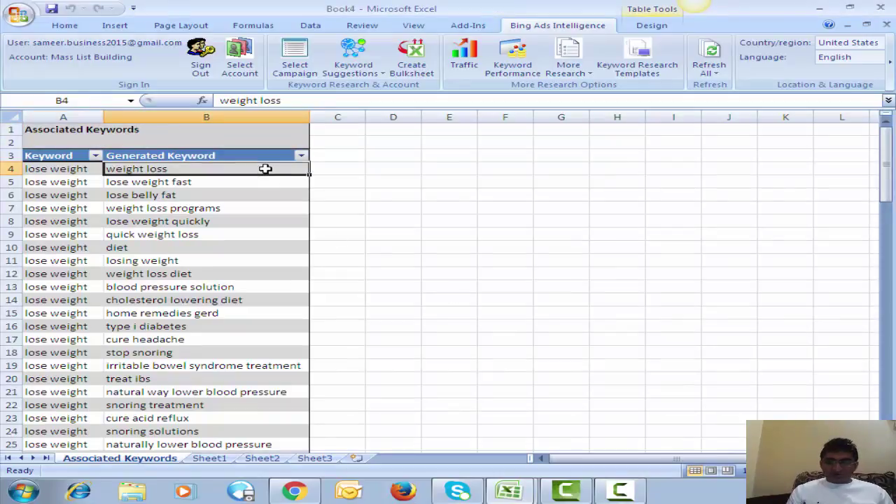
pyautogui.hotkey('shift', 'Down')
pyautogui.hotkey('shift', 'Down')
pyautogui.hotkey('shift', 'Down')
pyautogui.hotkey('shift', 'Down')
pyautogui.hotkey('shift', 'Down')
pyautogui.hotkey('shift', 'Down')
pyautogui.hotkey('shift', 'Down')
pyautogui.hotkey('shift', 'Down')
pyautogui.hotkey('shift', 'Down')
pyautogui.hotkey('shift', 'Down')
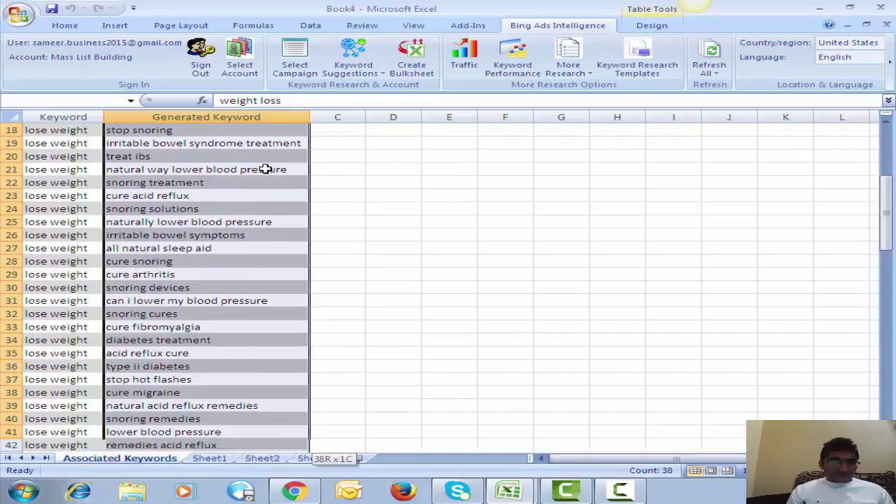
pyautogui.hotkey('shift', 'Down')
pyautogui.hotkey('shift', 'Down')
pyautogui.hotkey('shift', 'Down')
pyautogui.hotkey('shift', 'Down')
pyautogui.hotkey('shift', 'Down')
pyautogui.hotkey('shift', 'Down')
pyautogui.hotkey('shift', 'Down')
pyautogui.hotkey('shift', 'Down')
pyautogui.hotkey('shift', 'Down')
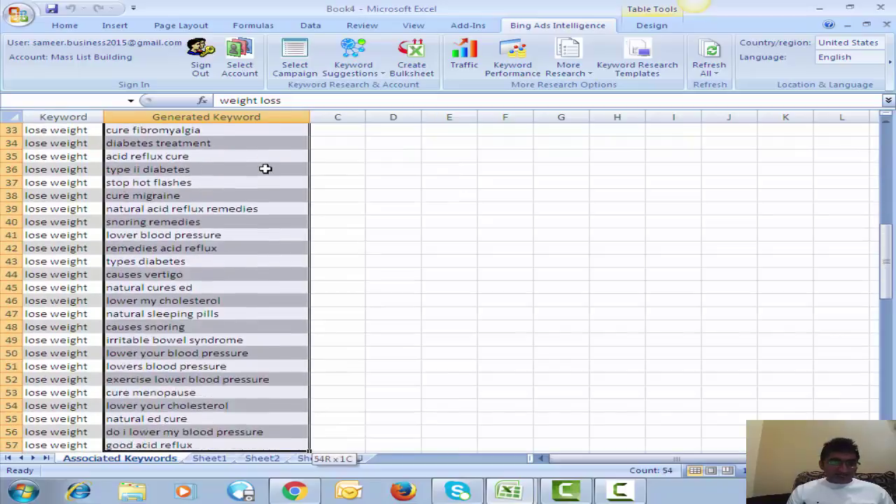
pyautogui.hotkey('shift', 'Down')
pyautogui.hotkey('shift', 'Down')
pyautogui.hotkey('shift', 'Down')
pyautogui.hotkey('shift', 'Down')
pyautogui.hotkey('shift', 'Down')
pyautogui.hotkey('shift', 'Down')
pyautogui.hotkey('shift', 'Down')
pyautogui.hotkey('shift', 'Down')
pyautogui.hotkey('shift', 'Down')
pyautogui.hotkey('shift', 'Down')
pyautogui.hotkey('shift', 'Down')
pyautogui.hotkey('shift', 'Down')
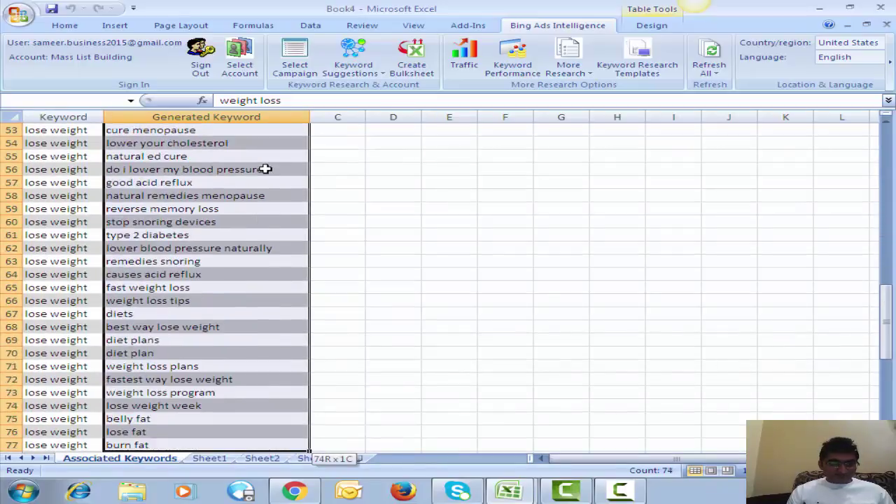
pyautogui.hotkey('shift', 'Down')
pyautogui.hotkey('shift', 'Down')
pyautogui.hotkey('shift', 'Down')
pyautogui.hotkey('shift', 'Down')
pyautogui.hotkey('shift', 'Down')
pyautogui.hotkey('shift', 'Down')
pyautogui.hotkey('shift', 'Down')
pyautogui.hotkey('shift', 'Down')
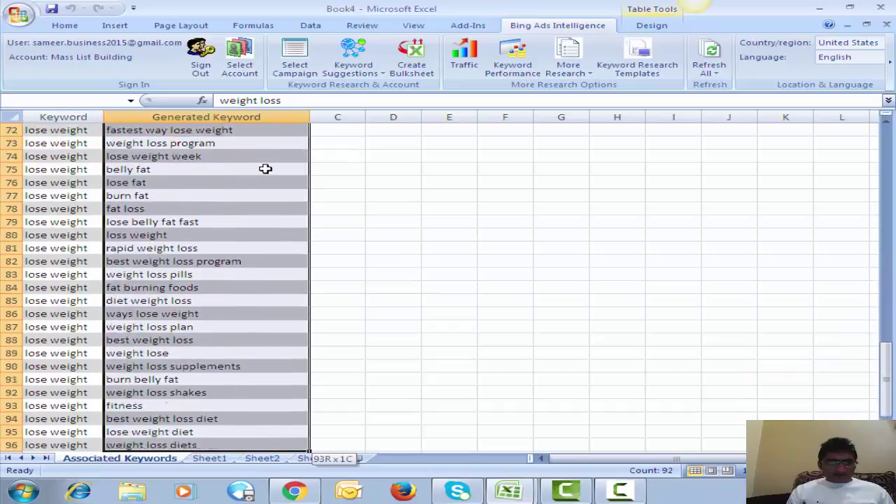
pyautogui.hotkey('shift', 'Down')
pyautogui.hotkey('shift', 'Down')
pyautogui.hotkey('shift', 'Down')
pyautogui.hotkey('shift', 'Down')
pyautogui.hotkey('shift', 'Down')
pyautogui.hotkey('shift', 'Down')
pyautogui.hotkey('shift', 'Up')
pyautogui.hotkey('shift', 'Up')
pyautogui.hotkey('shift', 'Up')
pyautogui.hotkey('shift', 'Up')
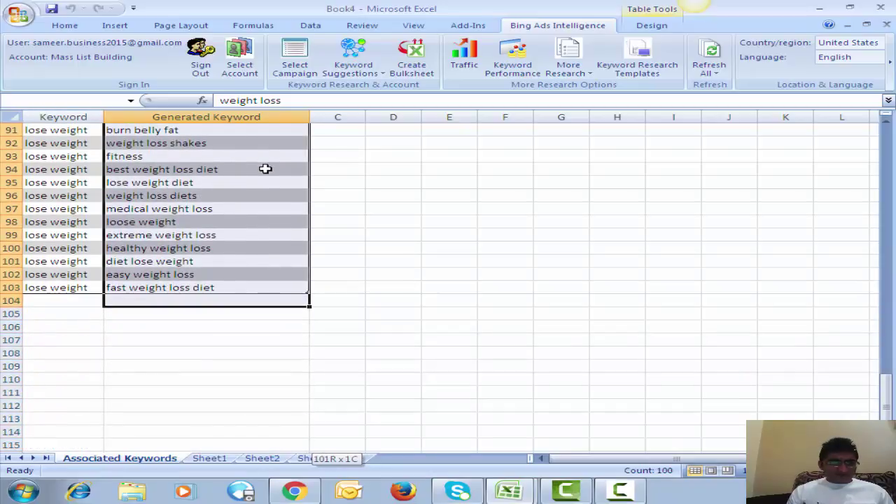
pyautogui.hotkey('shift', 'Up')
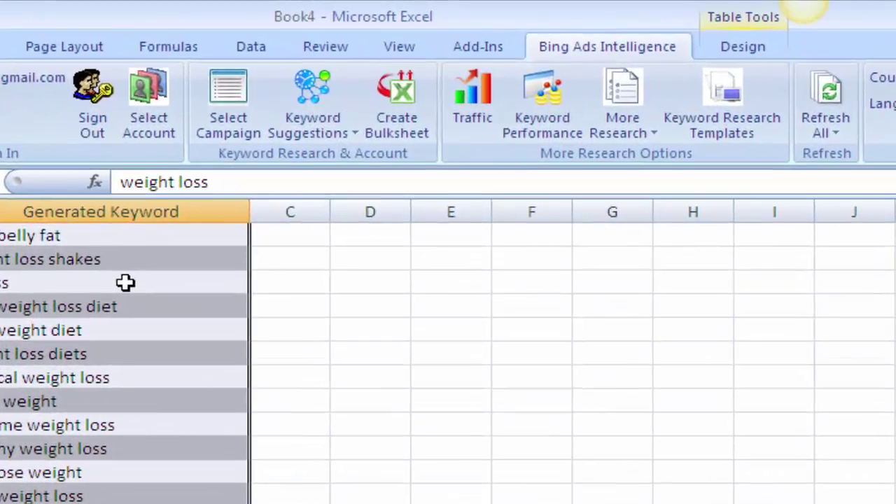
# Step: Get Keyword Performance for the selected keywords with Exact, Phrase and Broad match types
pyautogui.rightClick(180, 214)
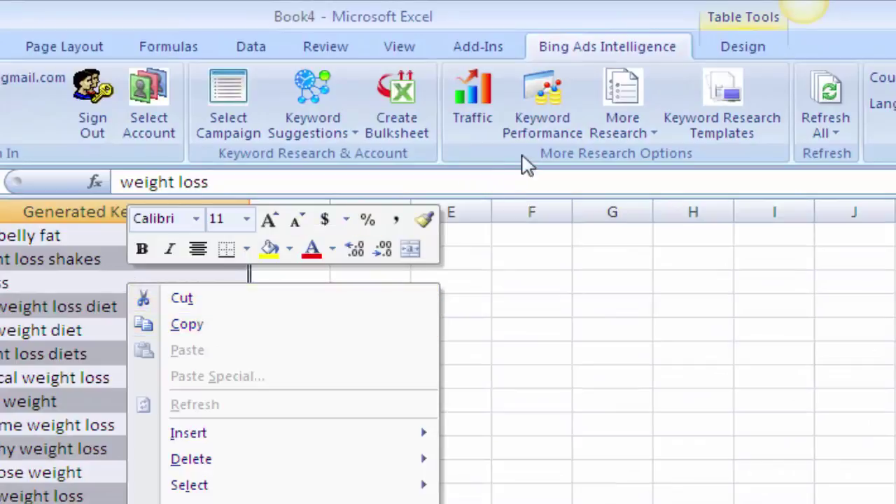
pyautogui.click(541, 130)
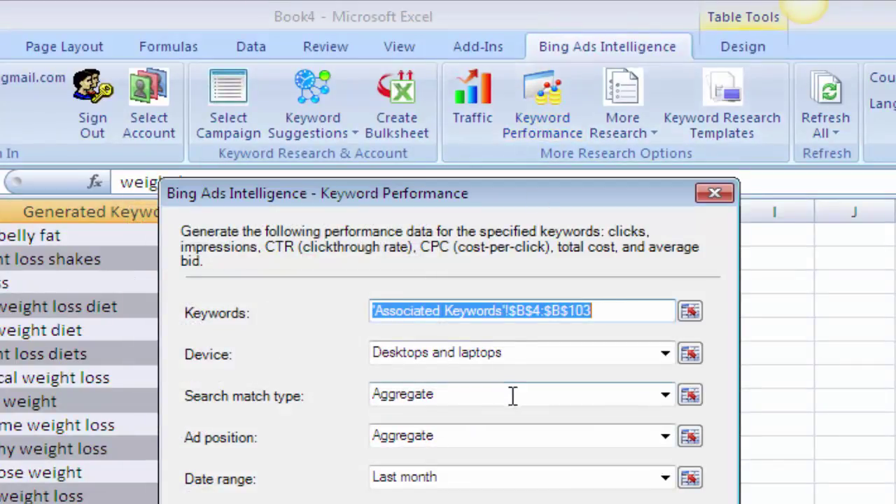
pyautogui.click(664, 396)
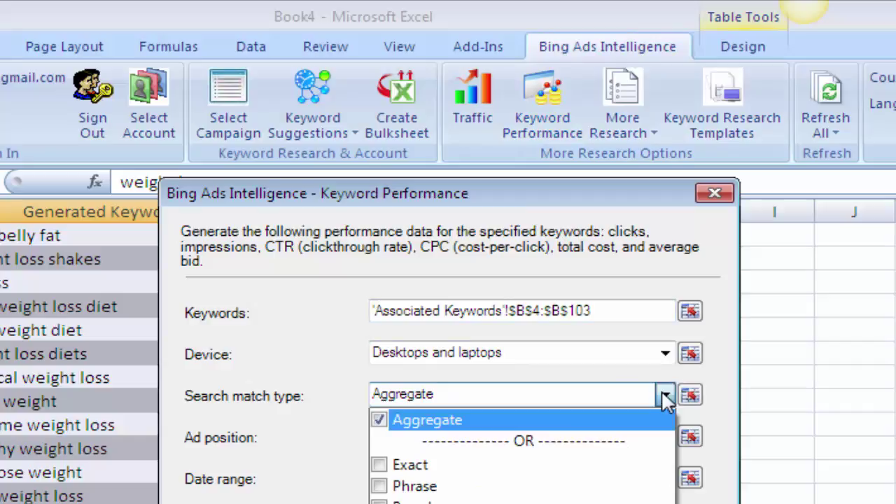
pyautogui.click(665, 477)
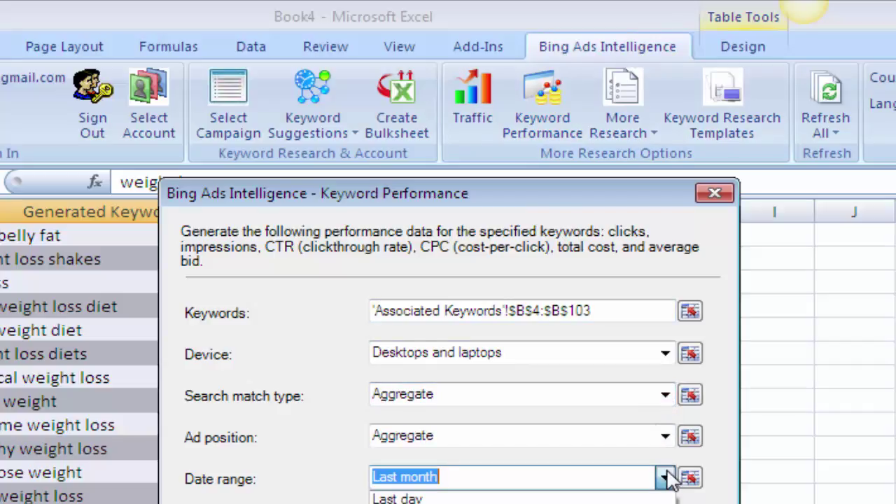
pyautogui.click(666, 478)
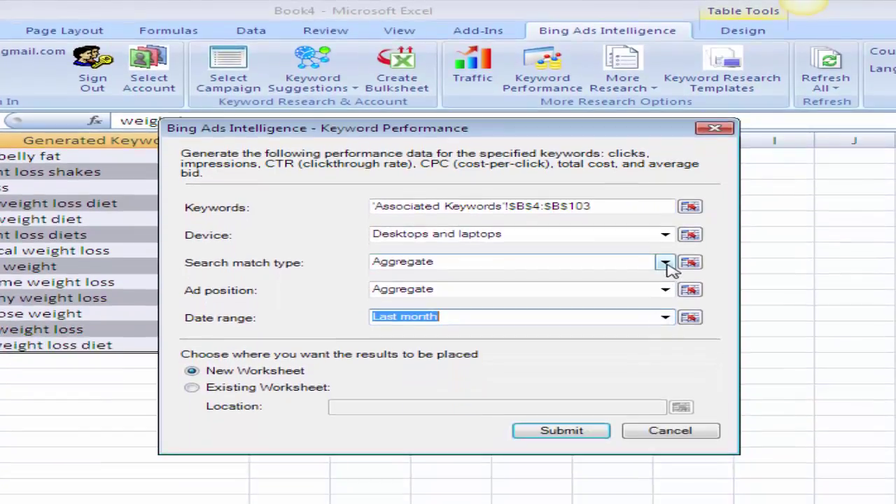
pyautogui.click(665, 264)
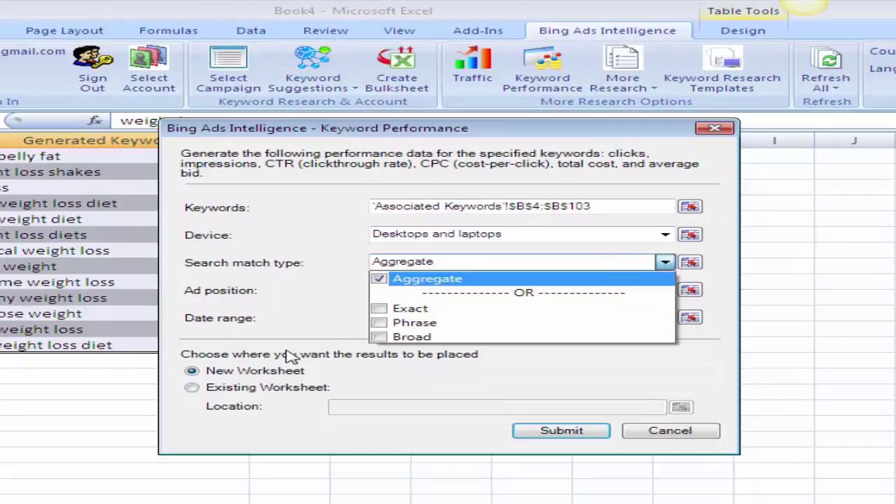
pyautogui.click(380, 310)
pyautogui.click(379, 323)
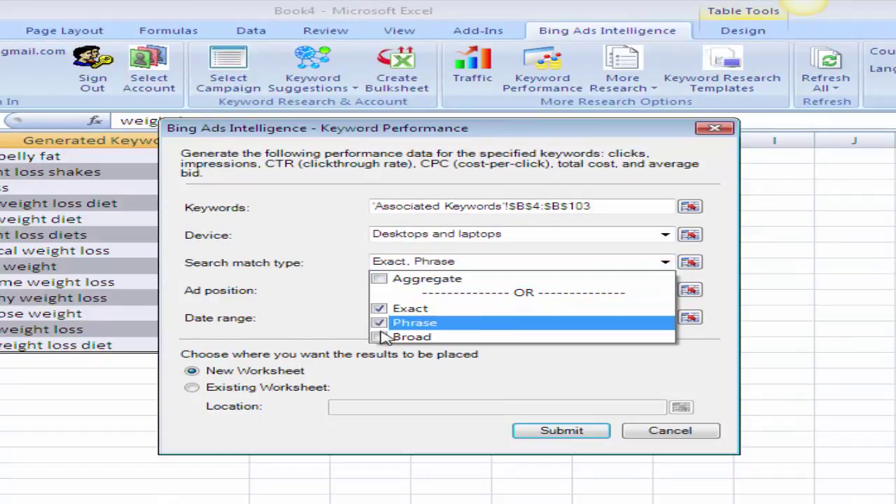
pyautogui.click(378, 337)
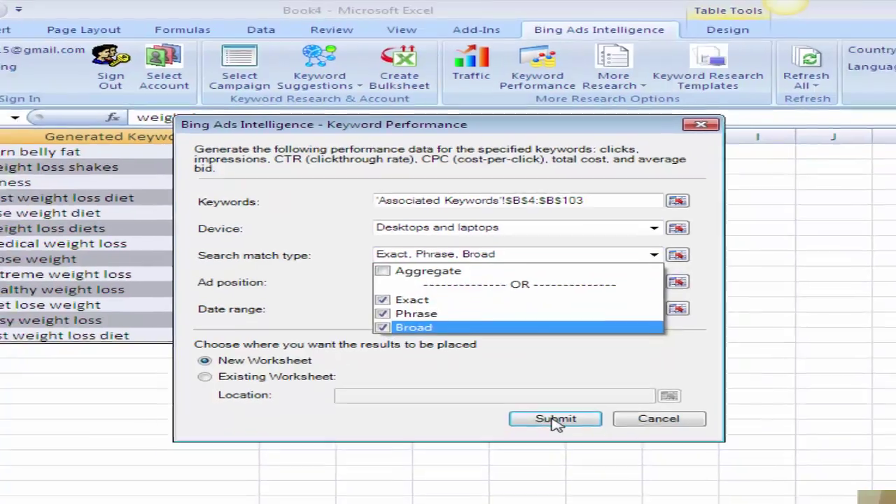
pyautogui.click(557, 427)
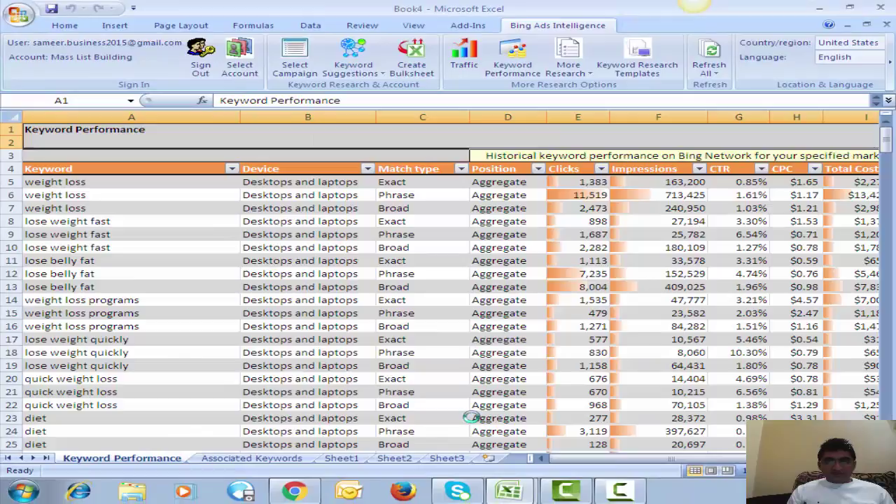
pyautogui.click(478, 363)
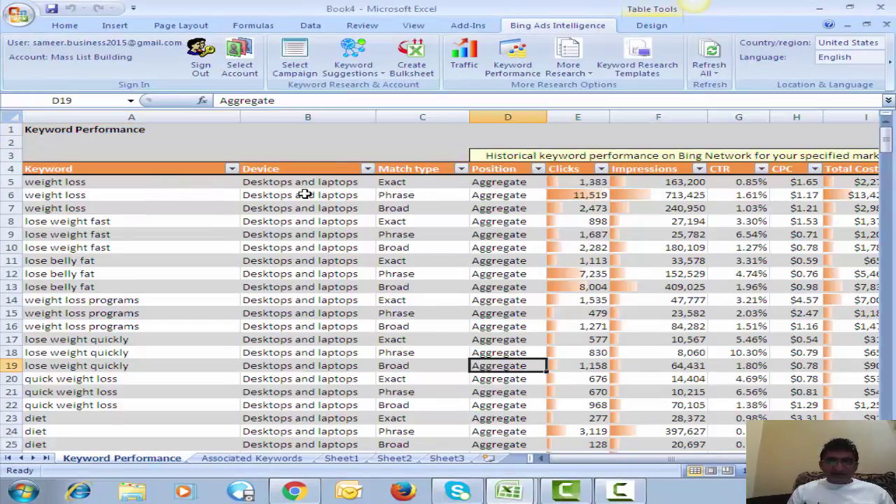
pyautogui.moveTo(555, 195); pyautogui.dragTo(220, 195)
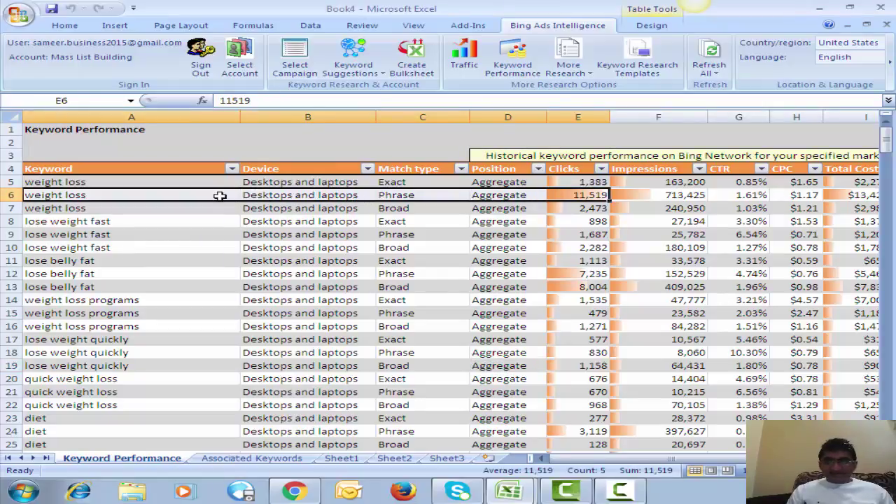
pyautogui.click(740, 196)
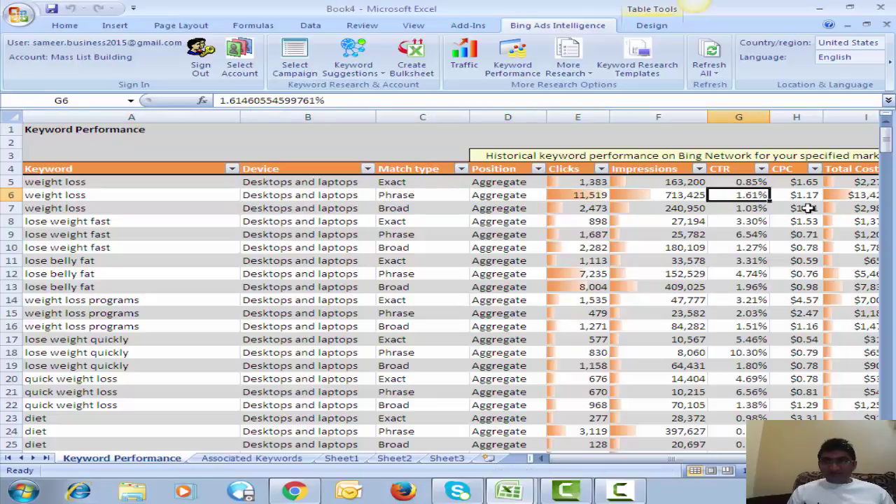
pyautogui.click(809, 195)
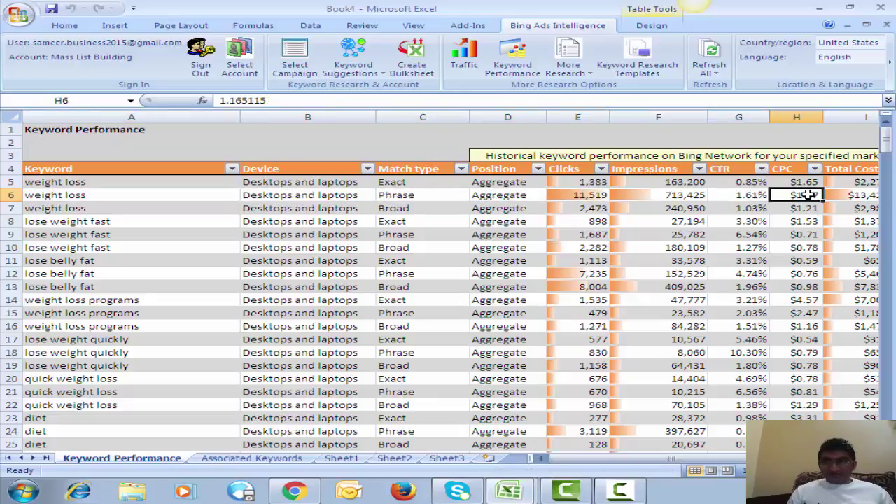
pyautogui.click(762, 237)
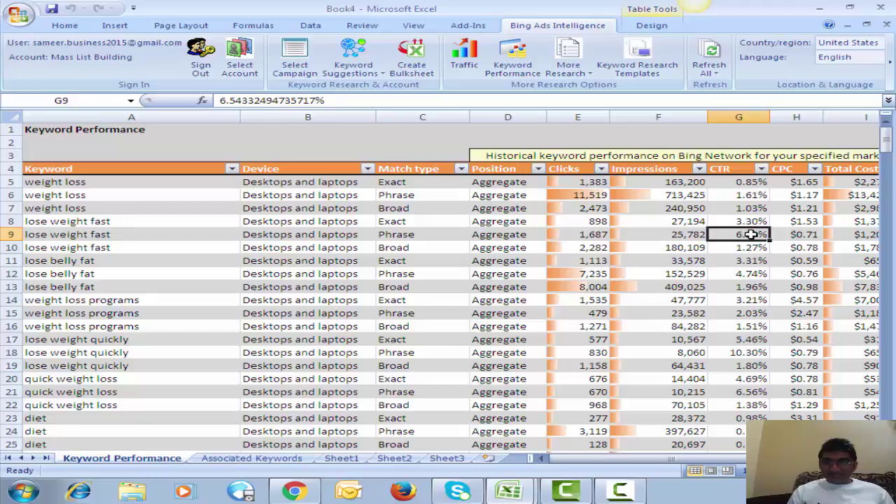
pyautogui.moveTo(750, 237)
pyautogui.mouseDown()
pyautogui.moveTo(448, 222)
pyautogui.moveTo(427, 231)
pyautogui.moveTo(205, 229)
pyautogui.mouseUp()
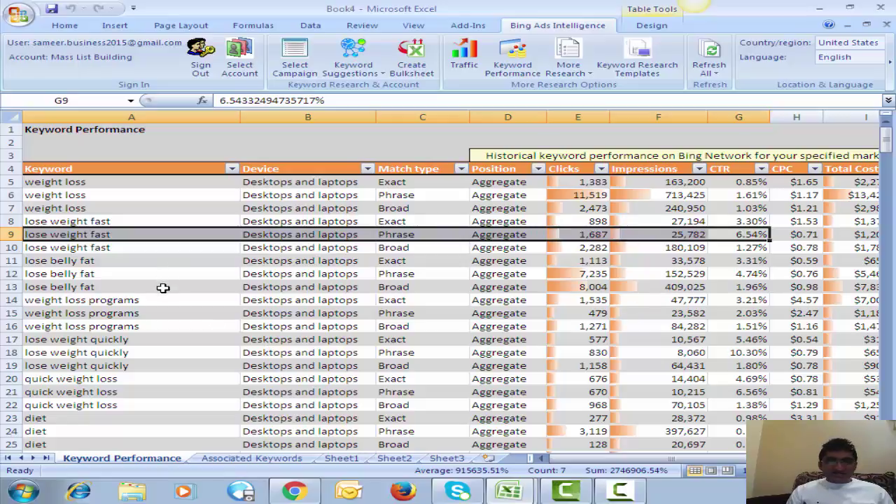
pyautogui.moveTo(162, 288); pyautogui.dragTo(513, 304)
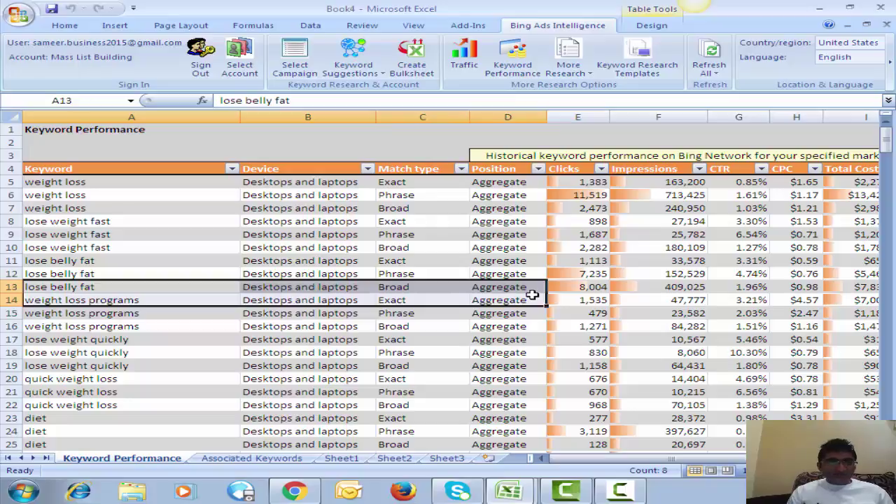
pyautogui.click(522, 276)
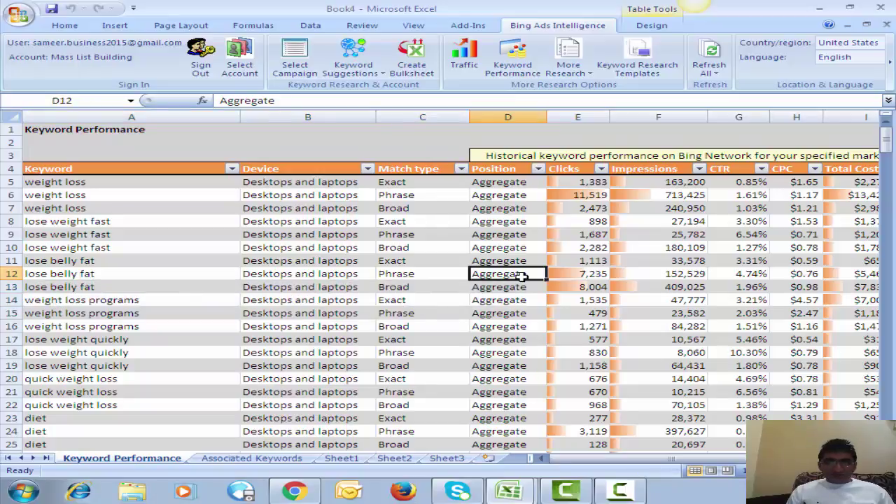
pyautogui.moveTo(161, 275)
pyautogui.mouseDown()
pyautogui.moveTo(578, 270)
pyautogui.moveTo(580, 283)
pyautogui.moveTo(580, 276)
pyautogui.mouseUp()
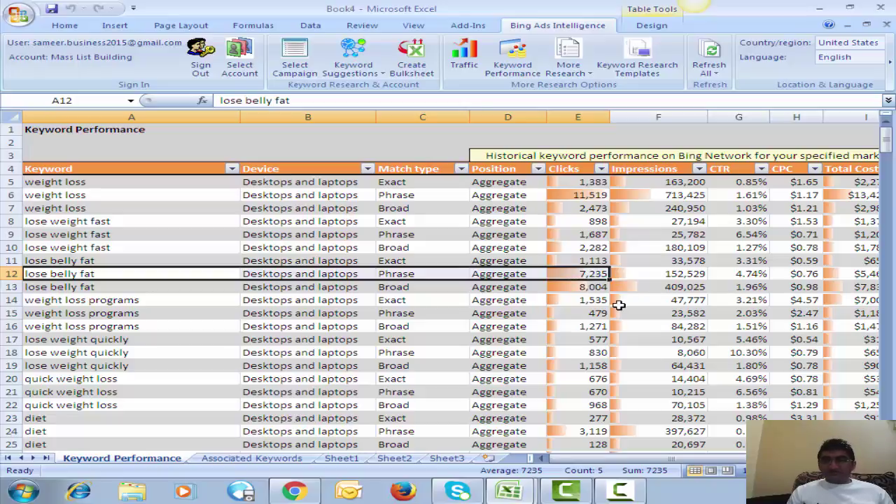
pyautogui.moveTo(756, 278)
pyautogui.mouseDown()
pyautogui.moveTo(300, 280)
pyautogui.moveTo(219, 269)
pyautogui.moveTo(396, 260)
pyautogui.moveTo(560, 280)
pyautogui.moveTo(756, 277)
pyautogui.mouseUp()
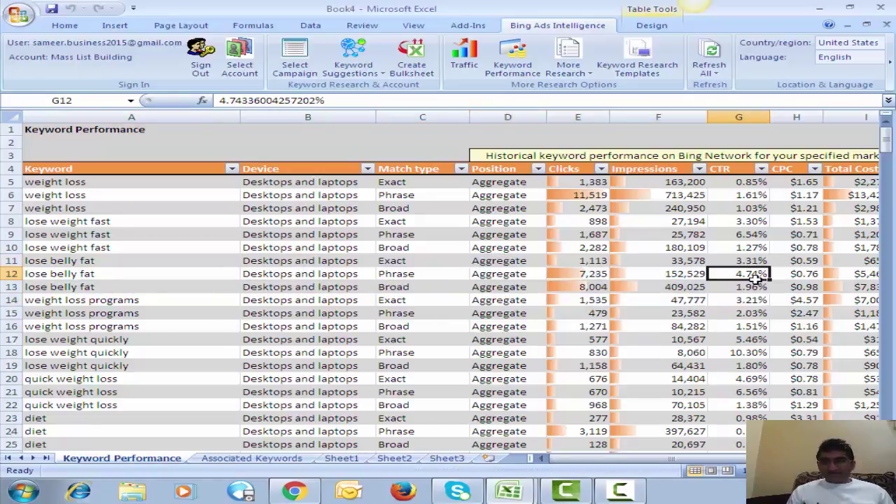